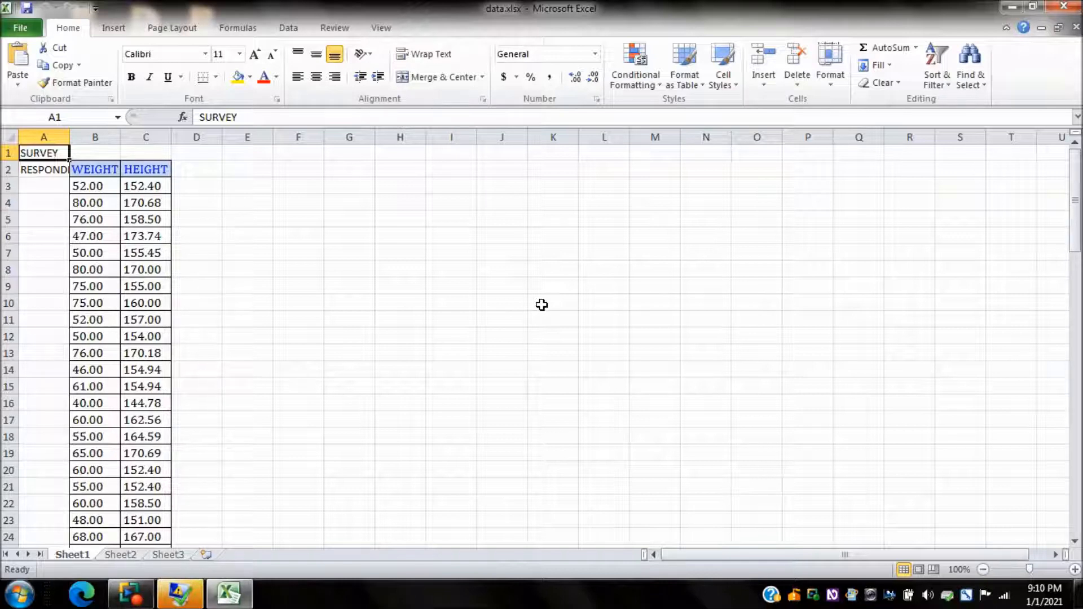
Step: Review the column headings in row 2 and go to the FREQUENCY COUNT label in cell A78
key(Down)
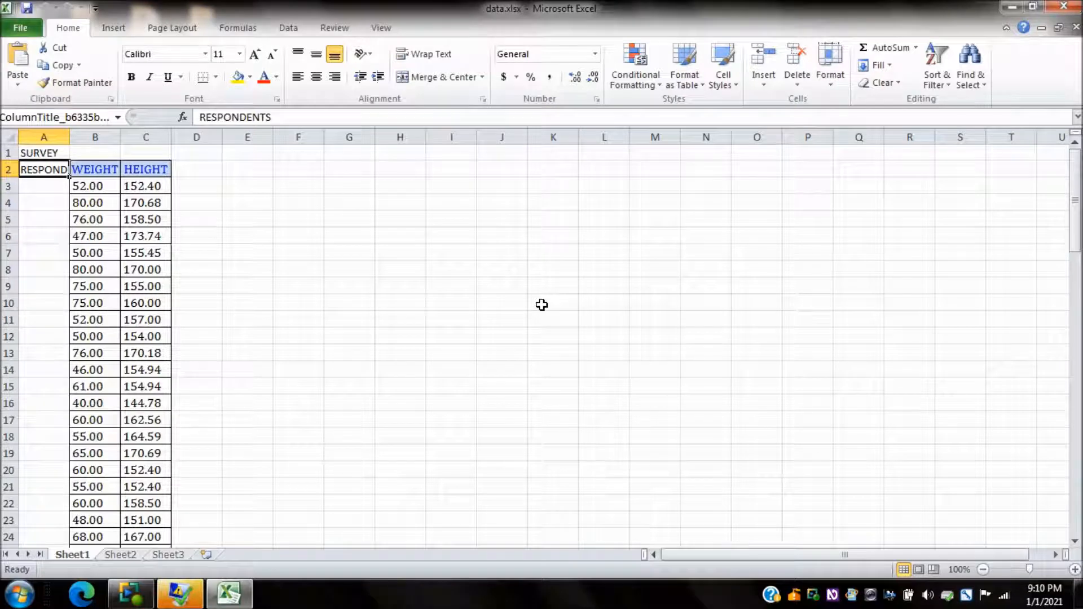
key(Right)
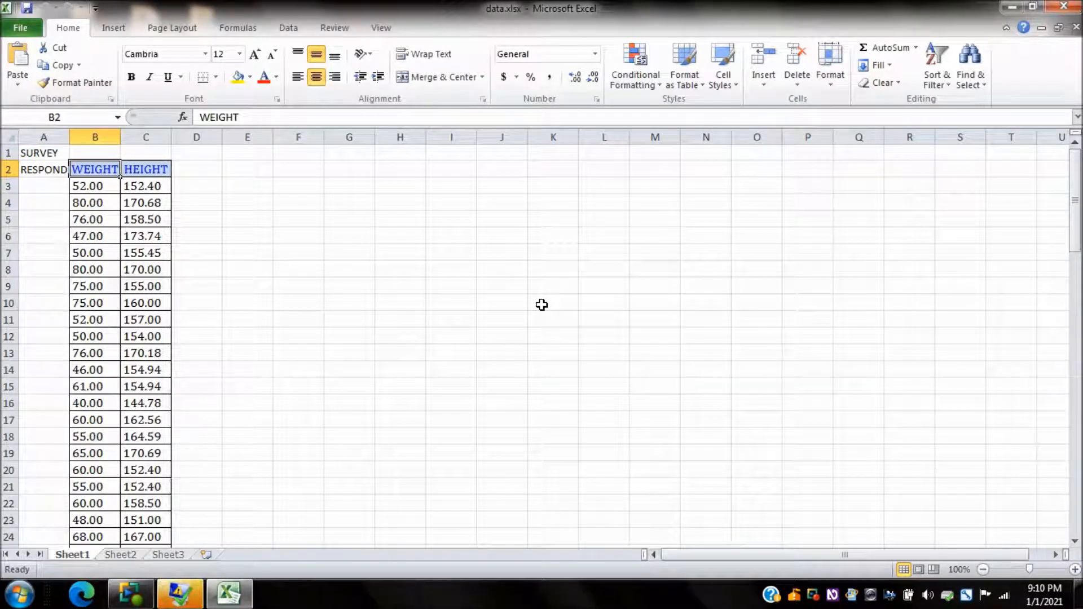
key(Right)
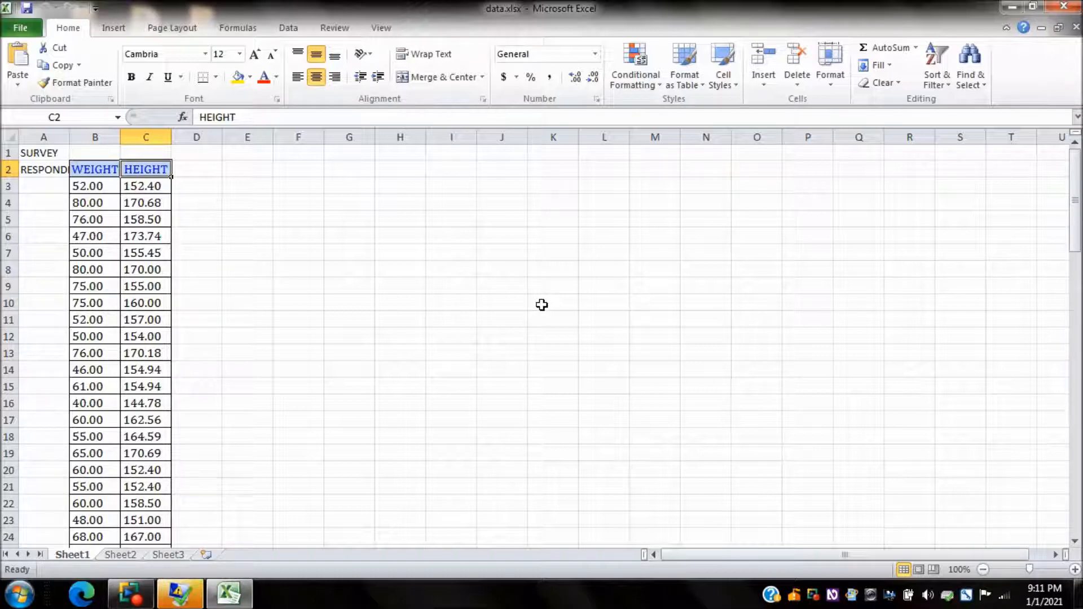
key(ctrl+g)
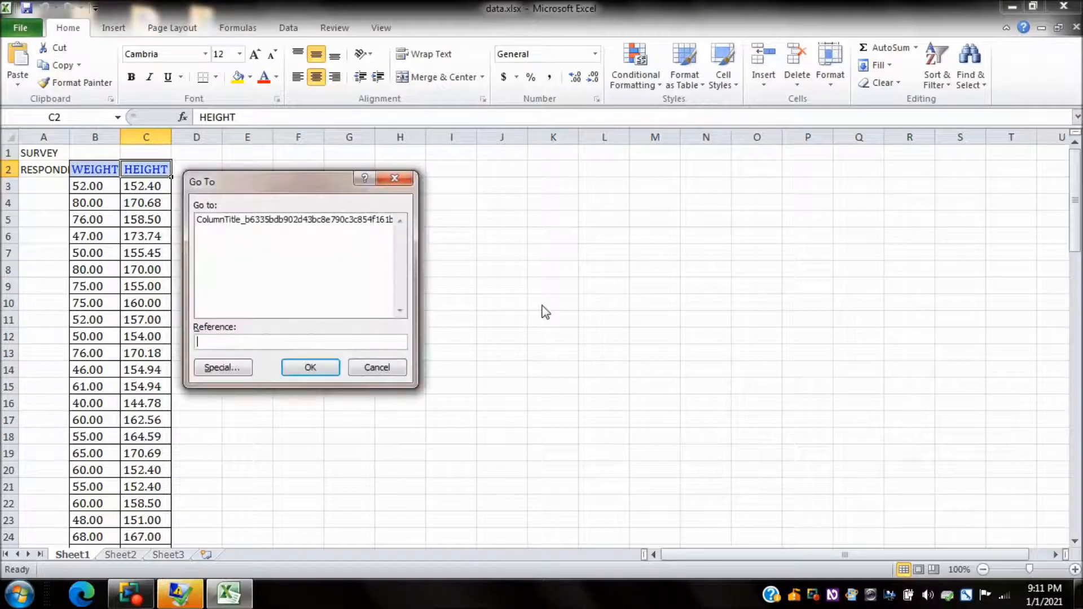
text(a78)
key(Return)
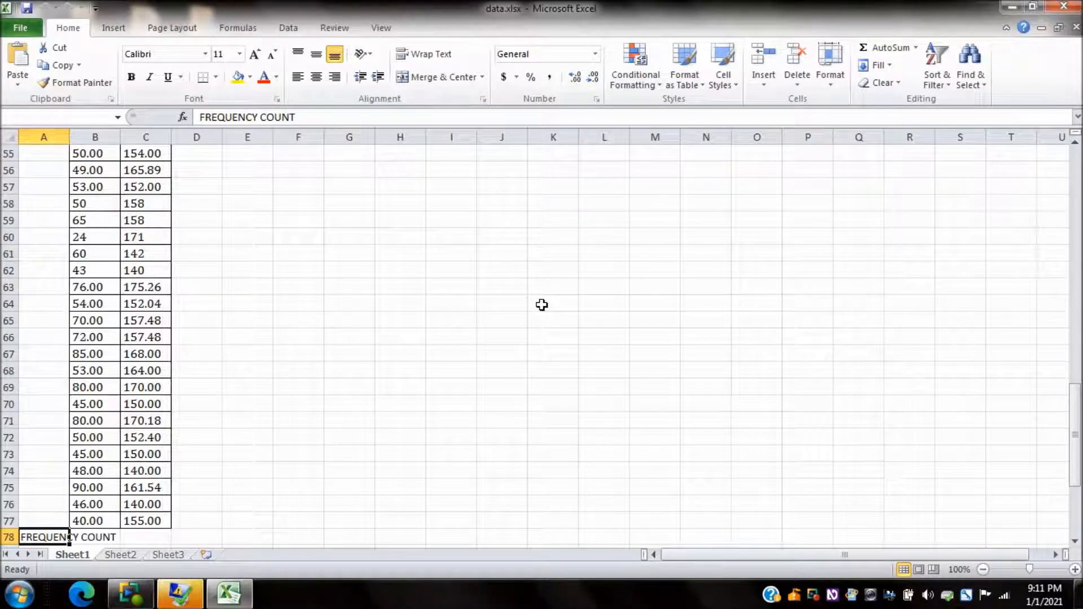
Step: Enter the formula =count(b3:b77) in B78 to count the WEIGHT values
key(Right)
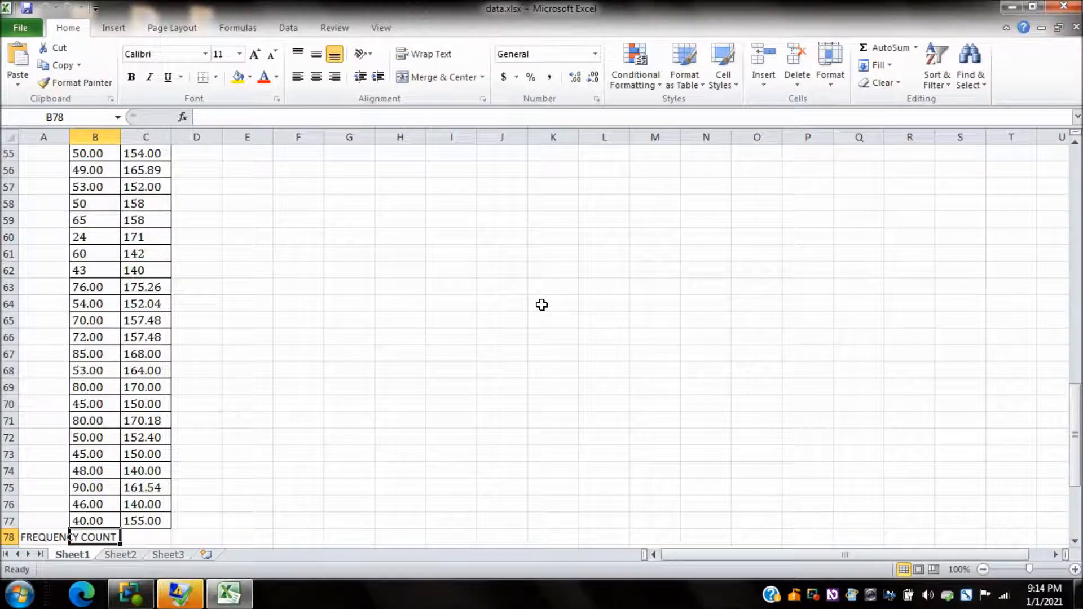
text(=coun)
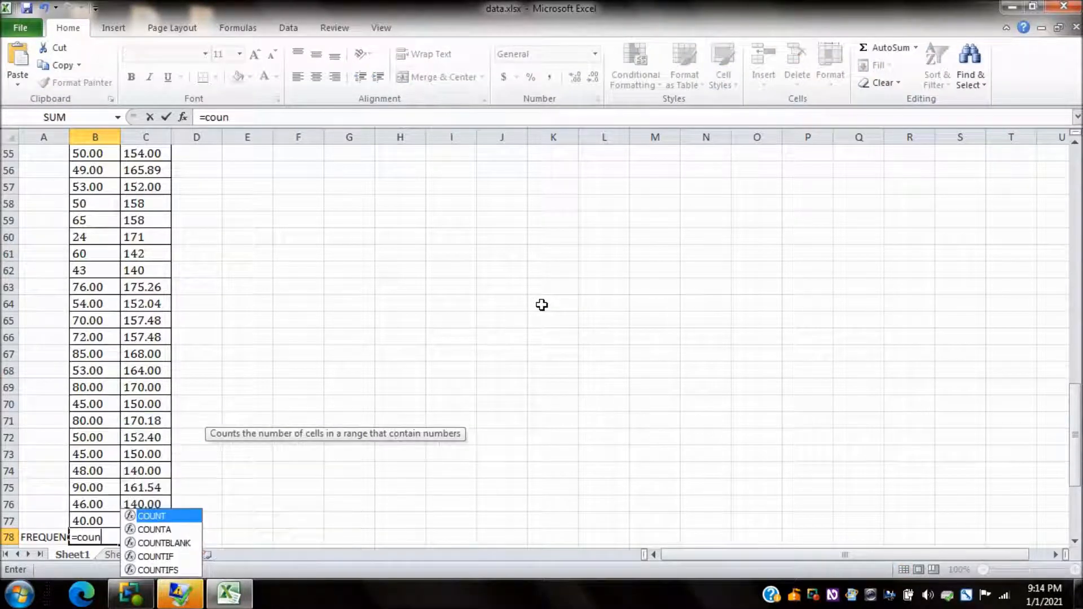
text(t(b)
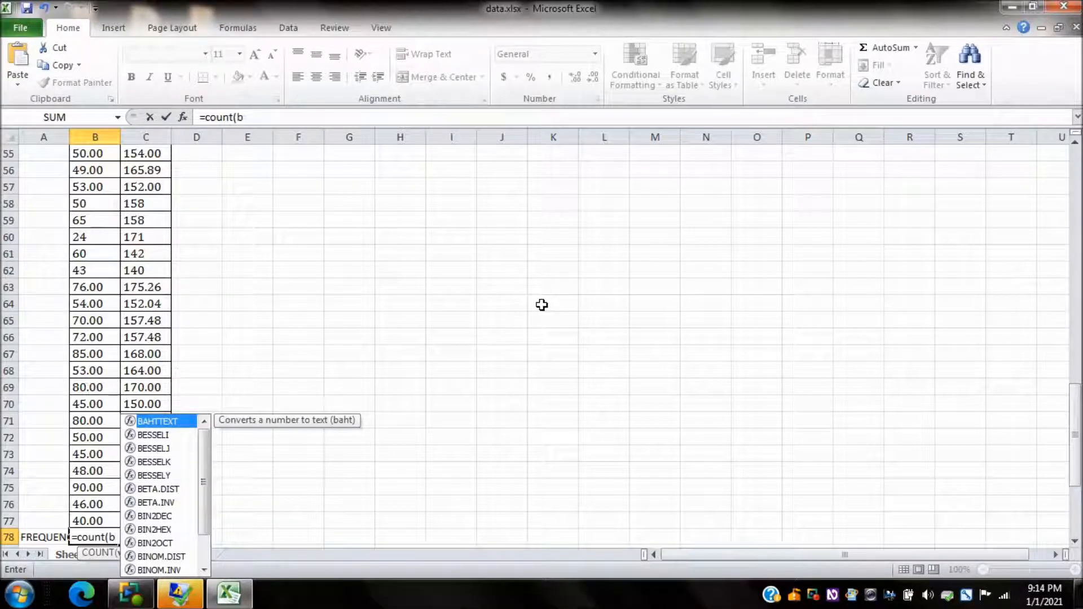
text(3:b77))
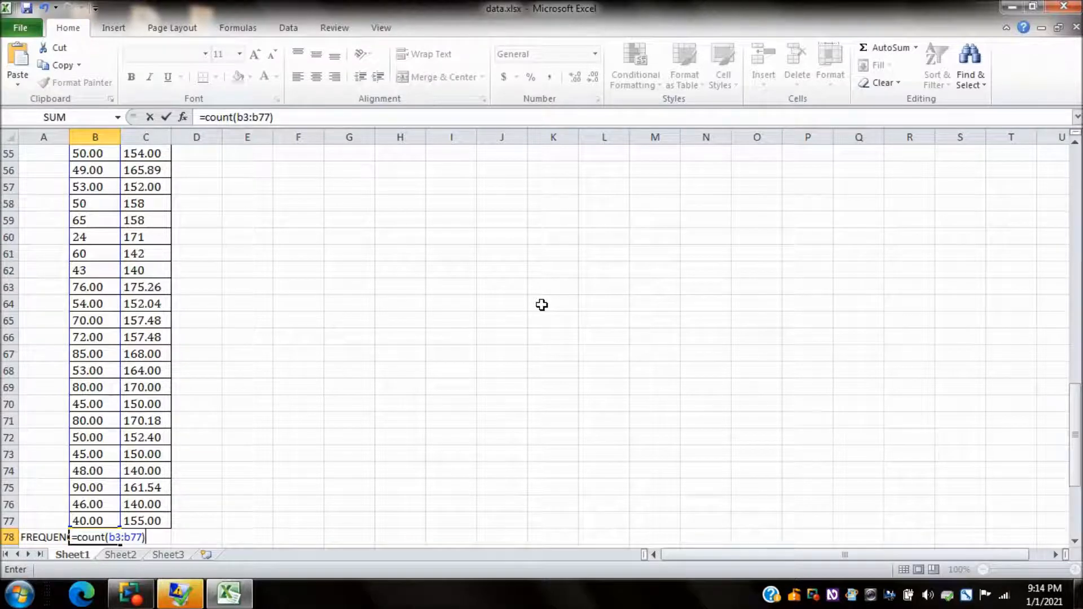
key(Return)
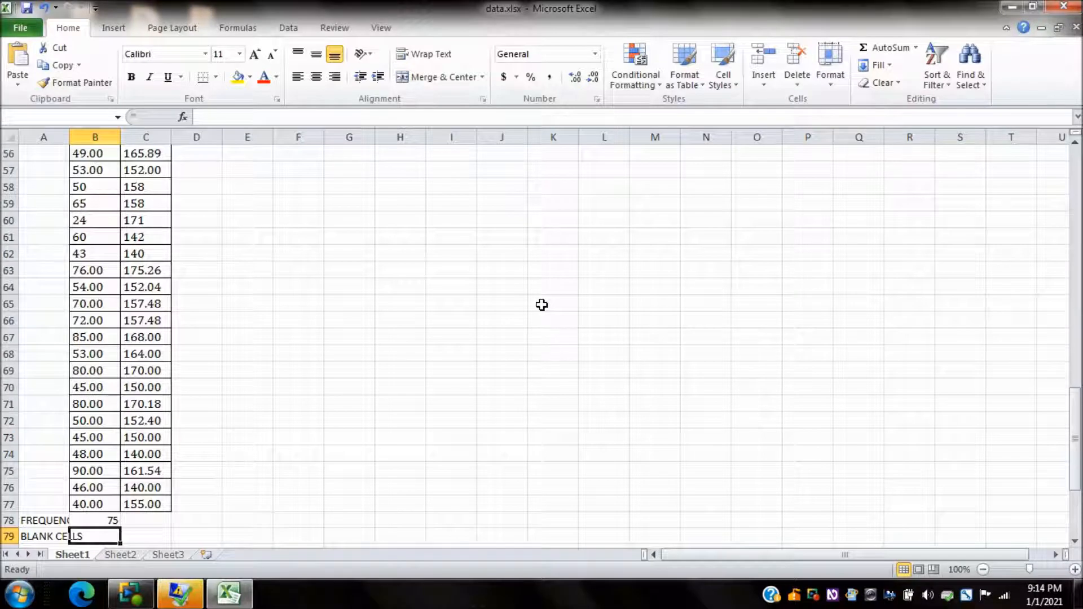
Step: Copy the frequency count formula from B78 into C78 for the HEIGHT column
key(Up)
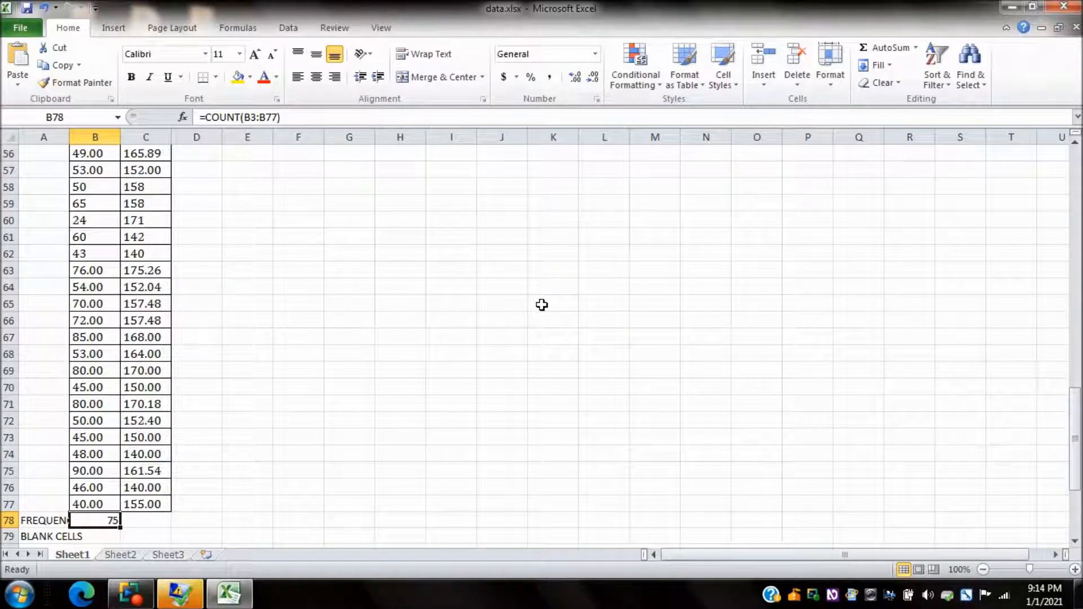
key(ctrl+c)
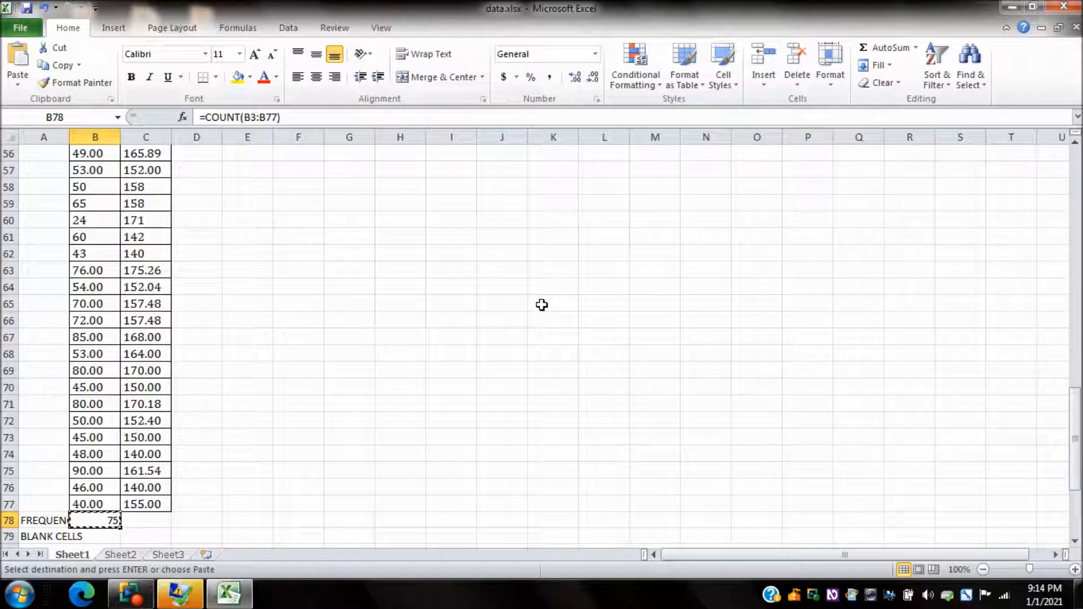
key(Right)
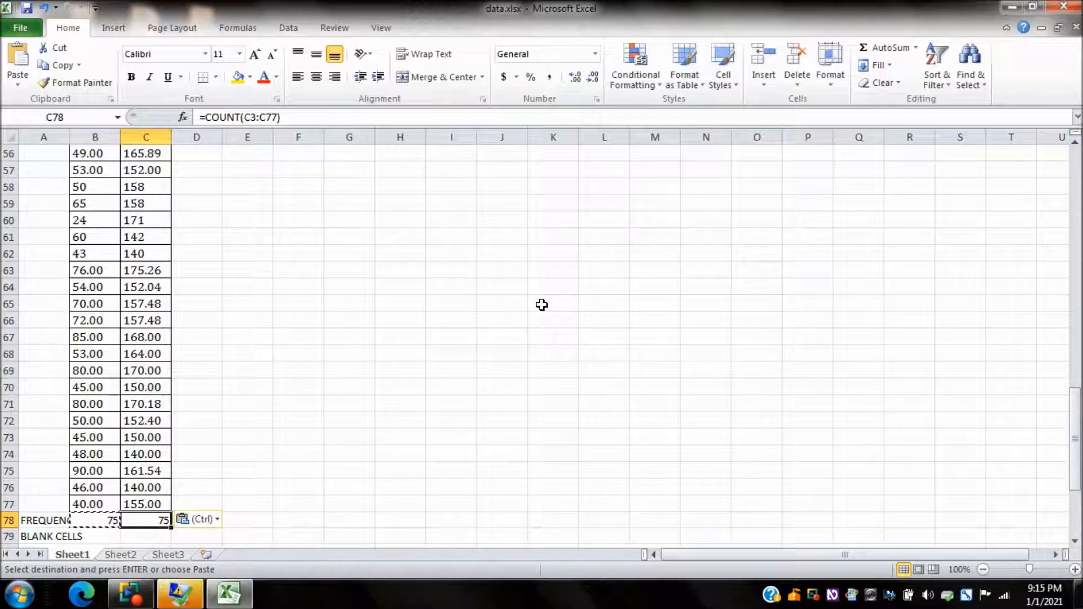
Step: Enter the formula =countblank(b3:b77) in B79, beside the BLANK CELLS label, for the WEIGHT column
key(Left)
key(Left)
key(Down)
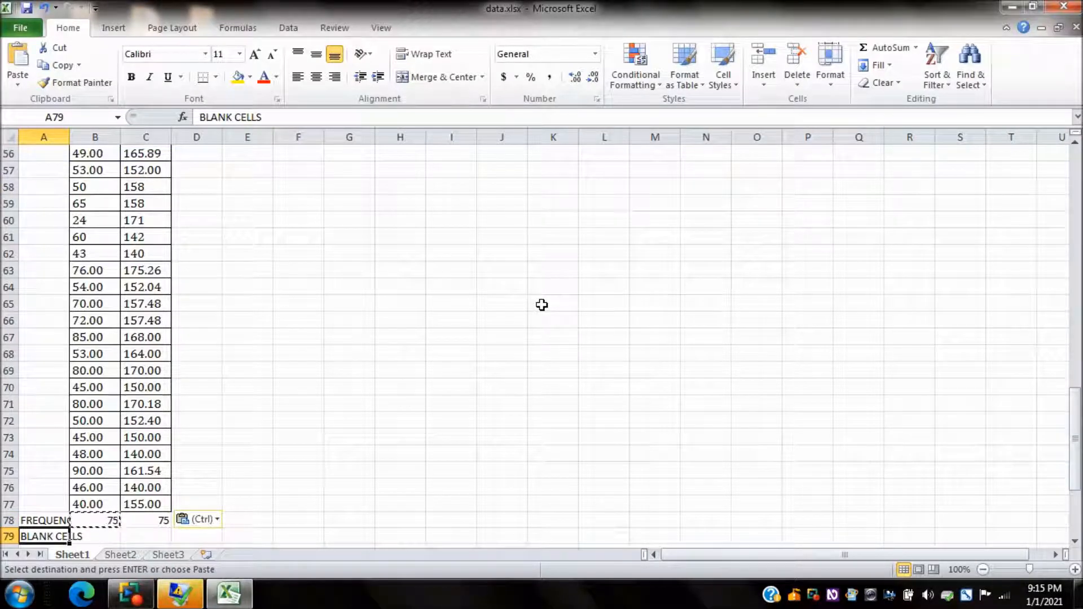
key(Right)
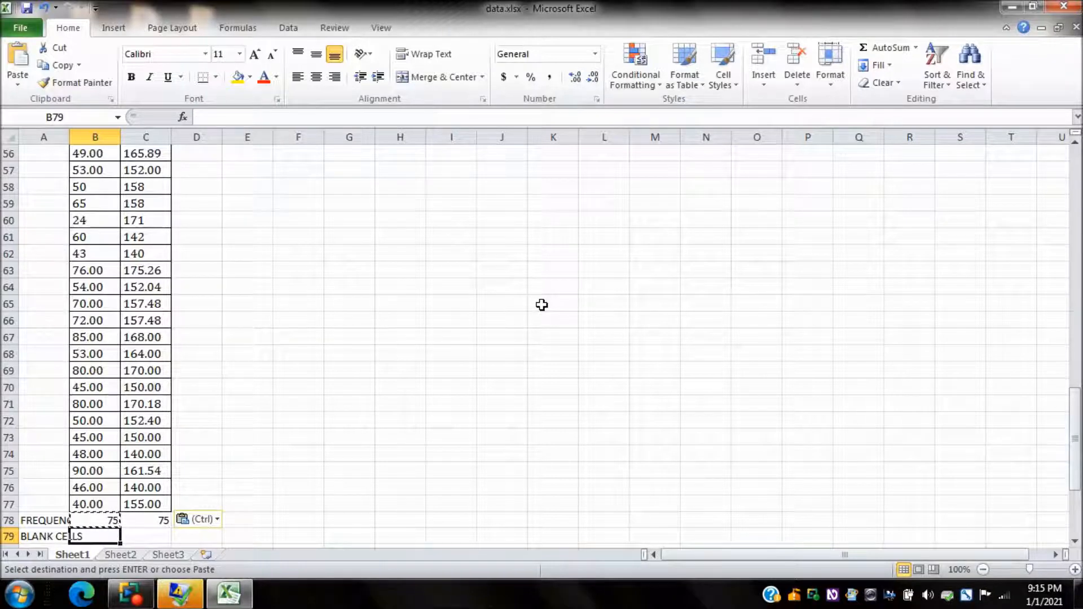
text(=countb)
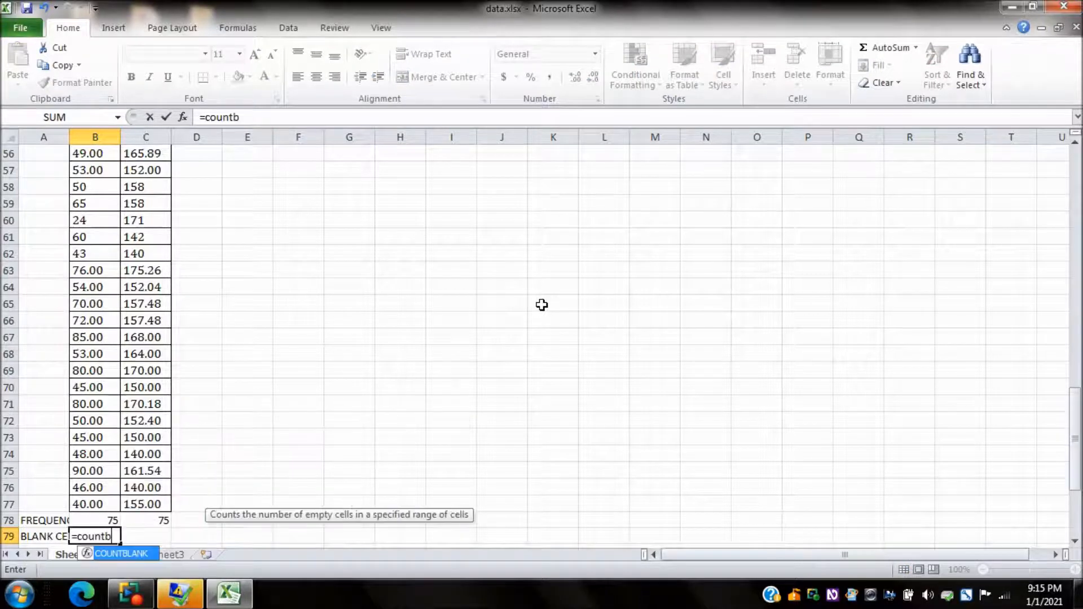
text(lank)
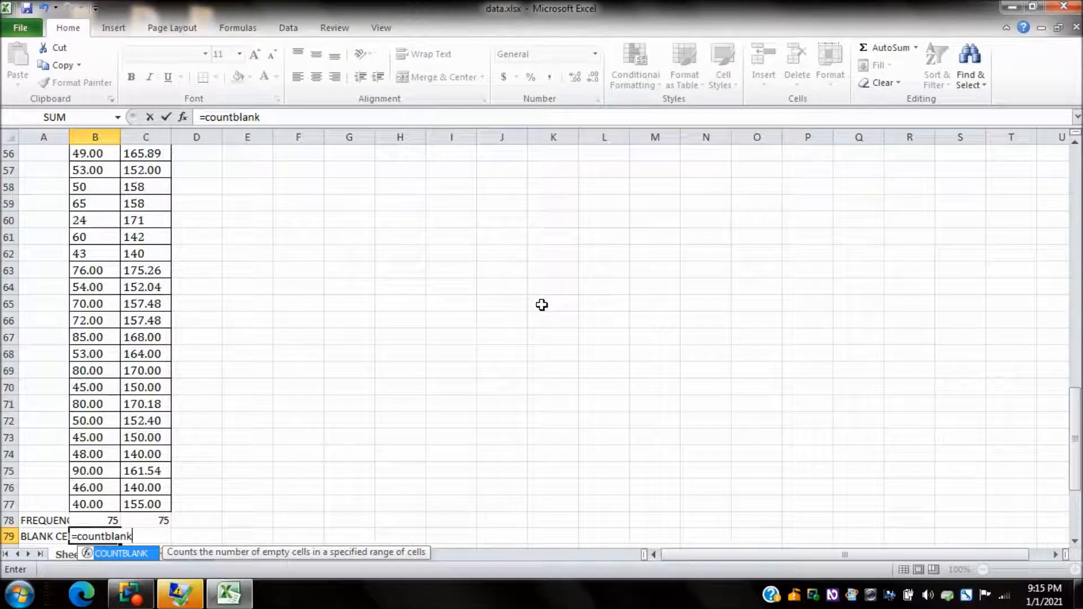
text((b)
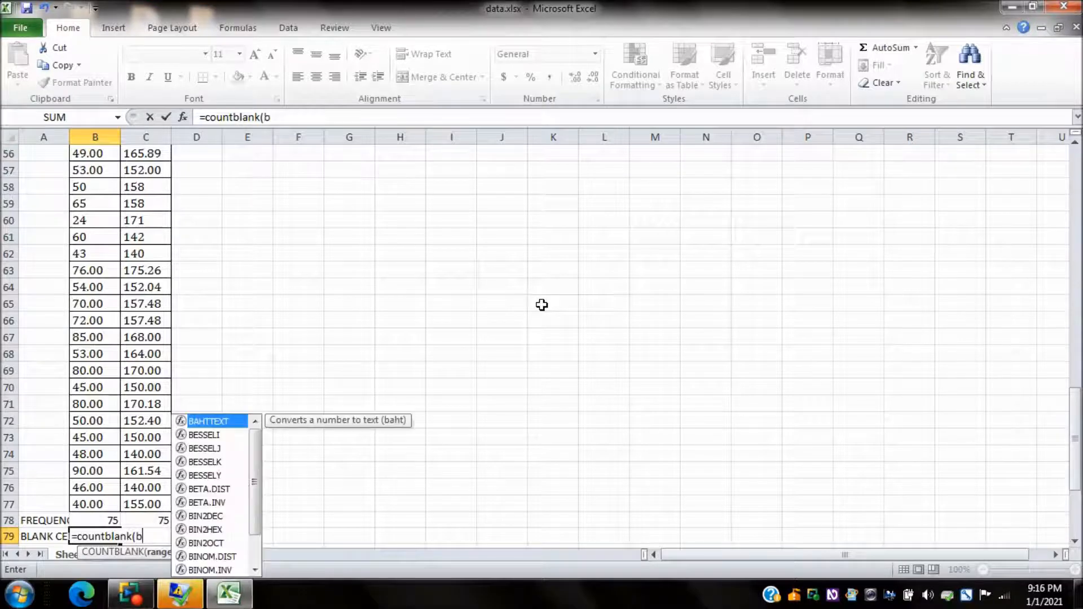
text(3:b7)
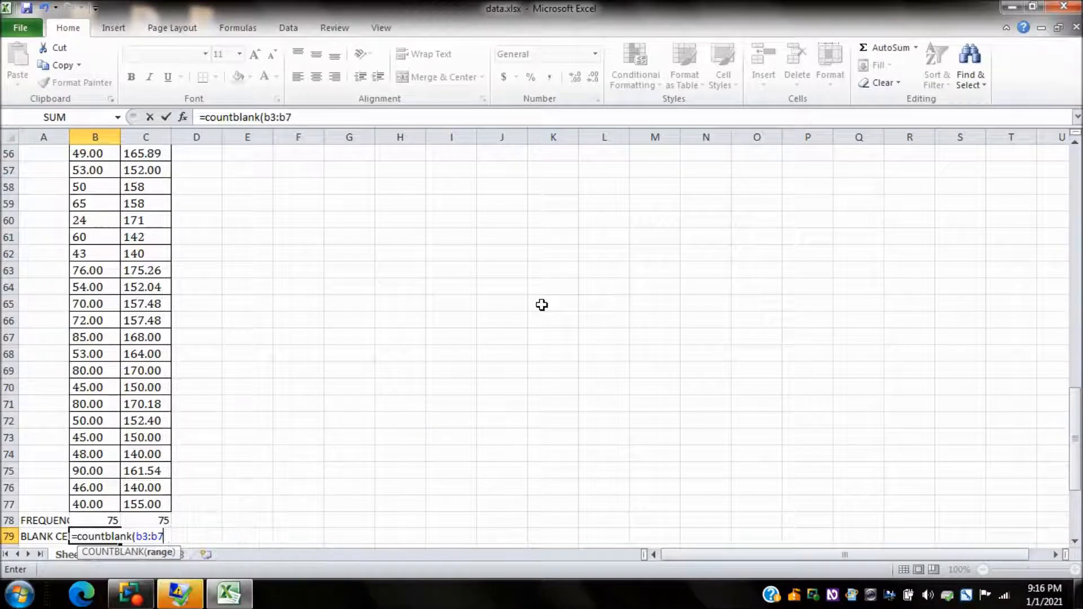
text(7))
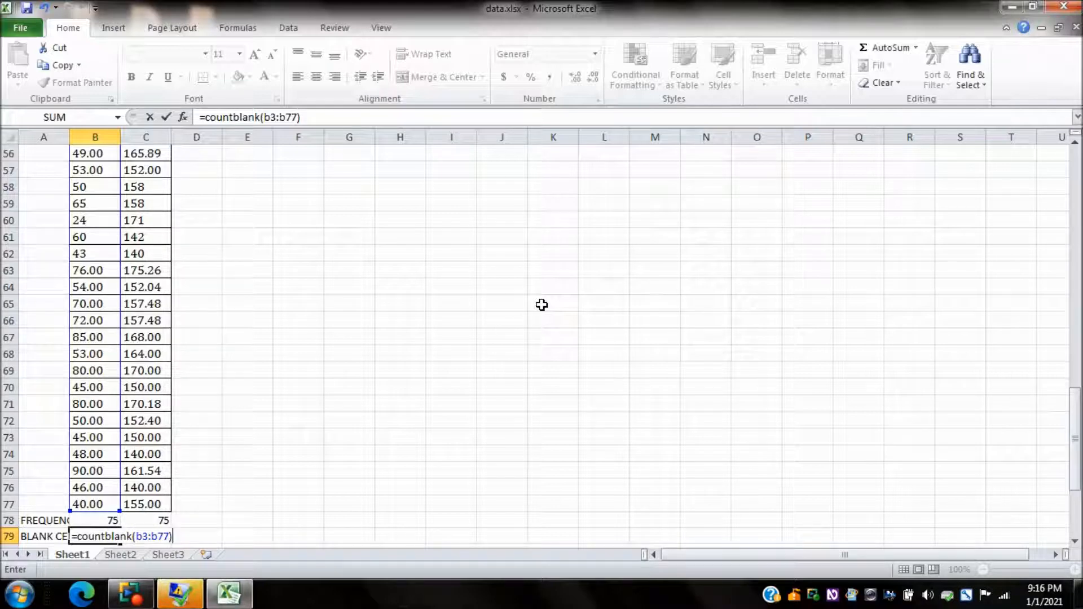
key(Return)
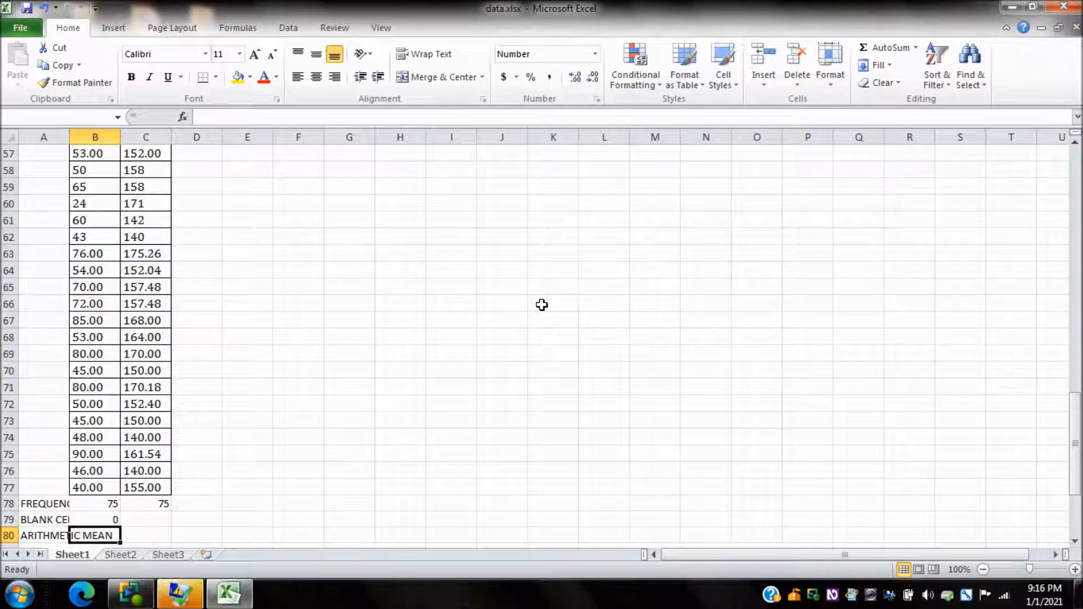
Step: Copy the blank cells formula from B79 into C79 for the HEIGHT column
key(Up)
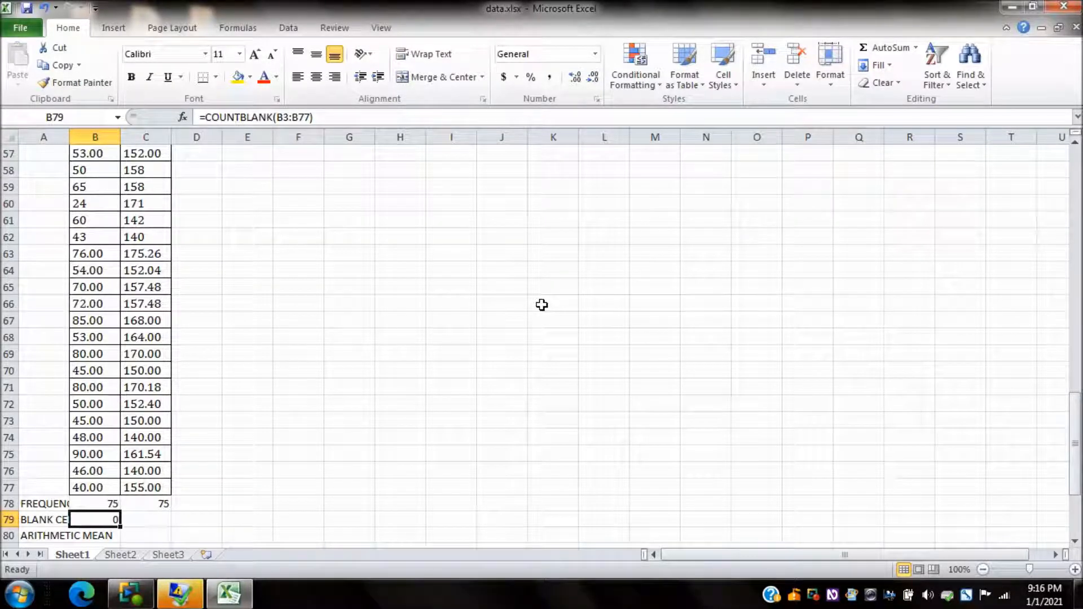
key(ctrl+c)
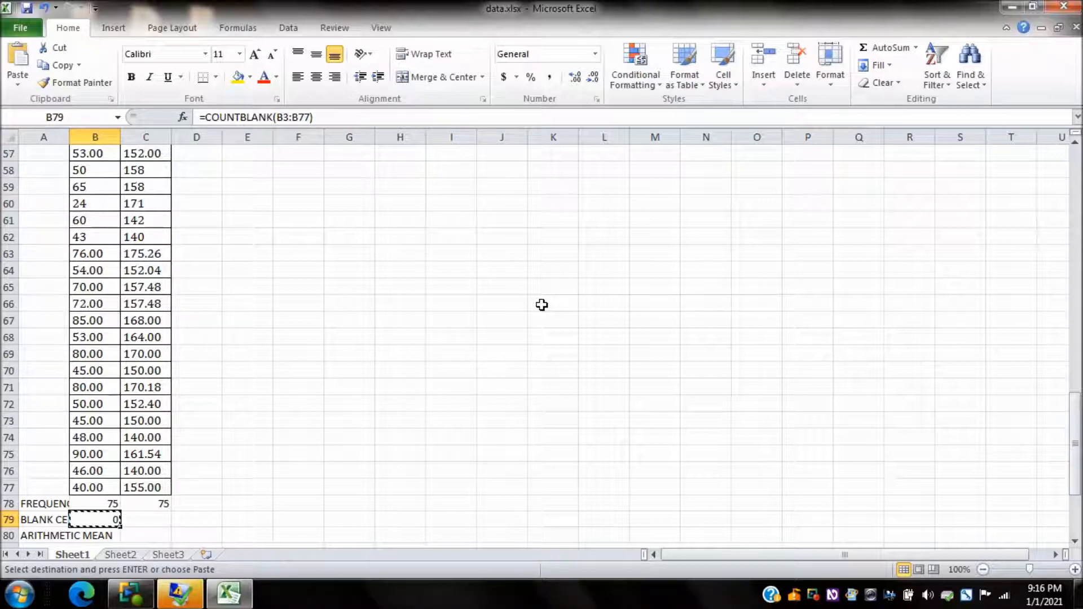
key(Right)
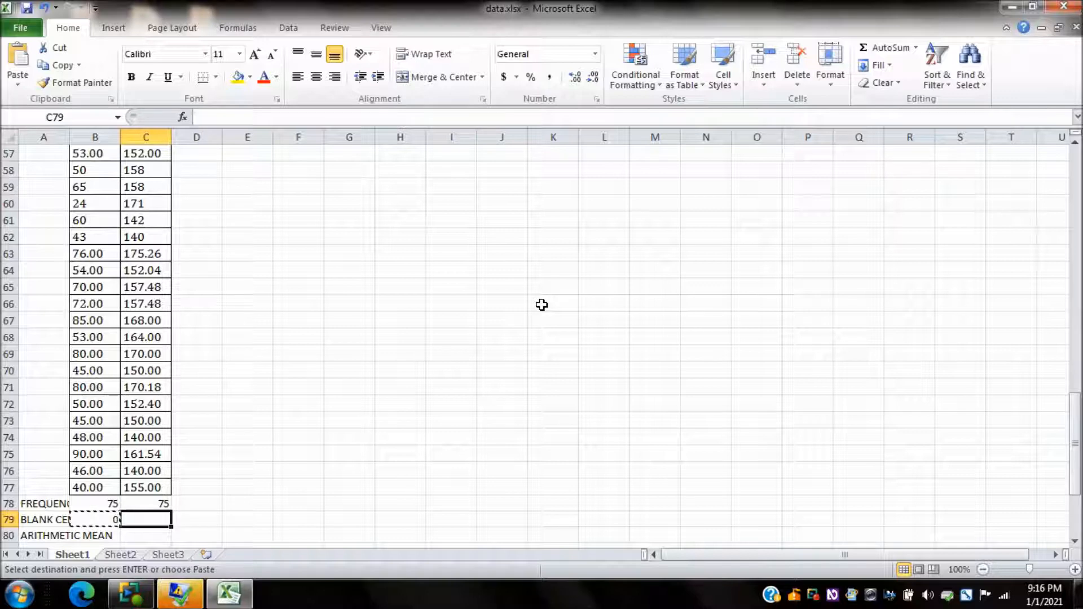
key(ctrl+v)
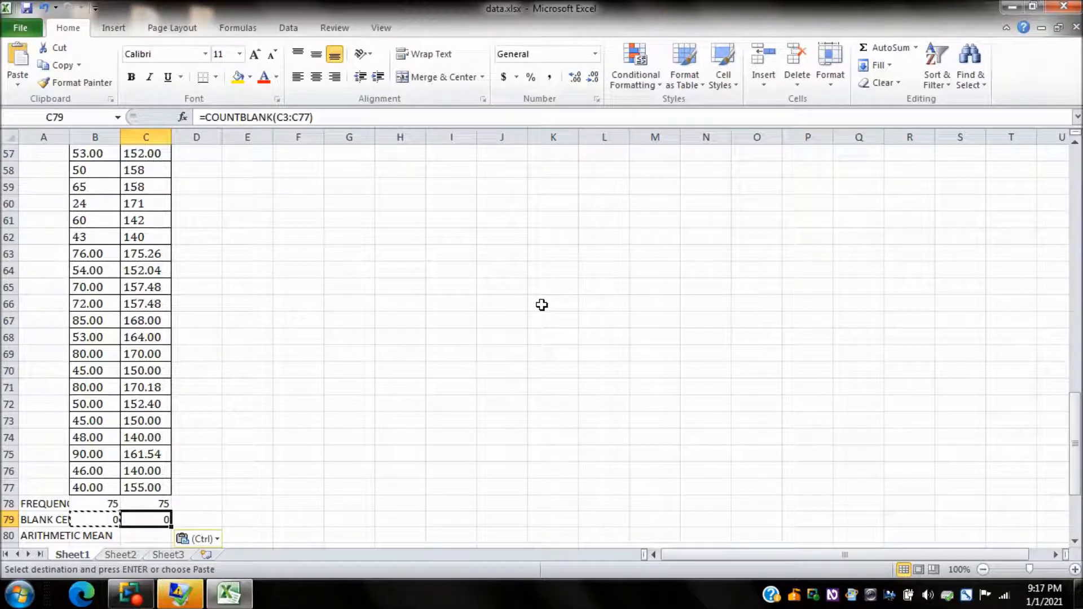
Step: Enter the formula =average(b3:b77) in B80, beside the ARITHMETIC MEAN label, for the WEIGHT column
key(Left)
key(Left)
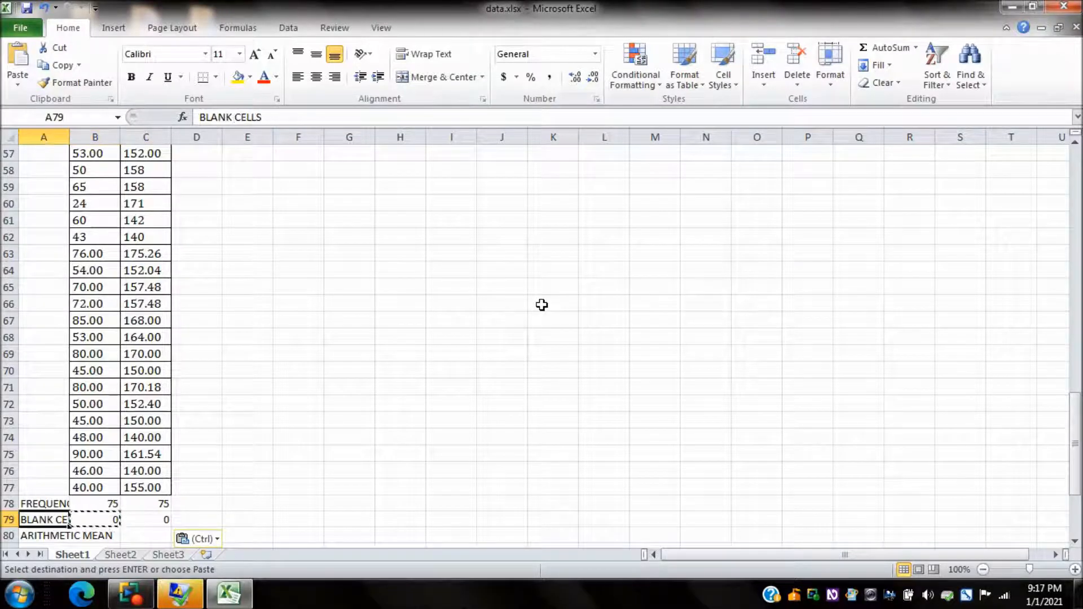
key(Down)
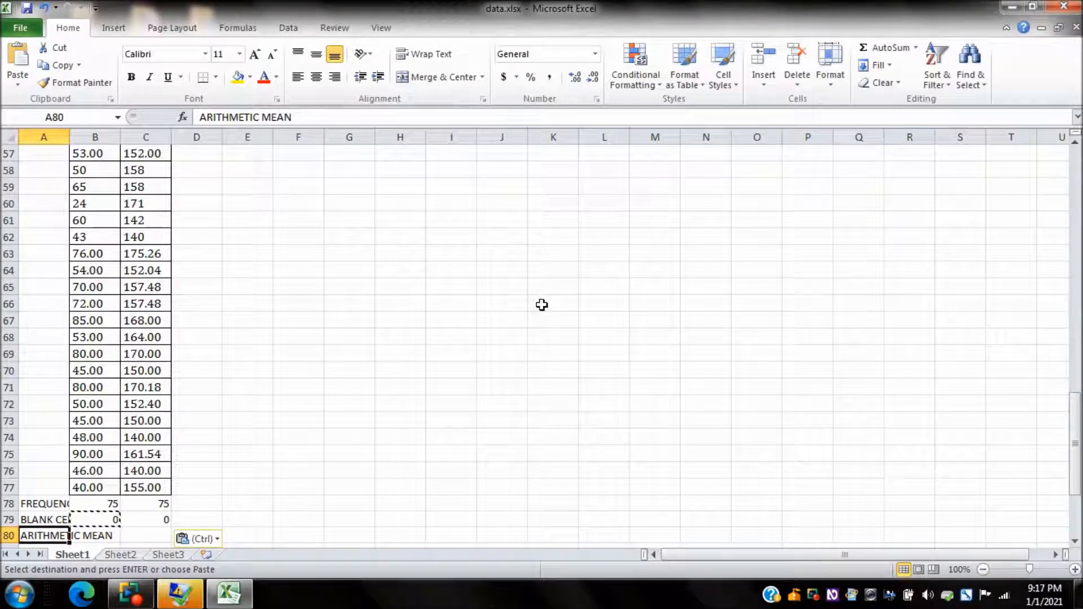
key(Right)
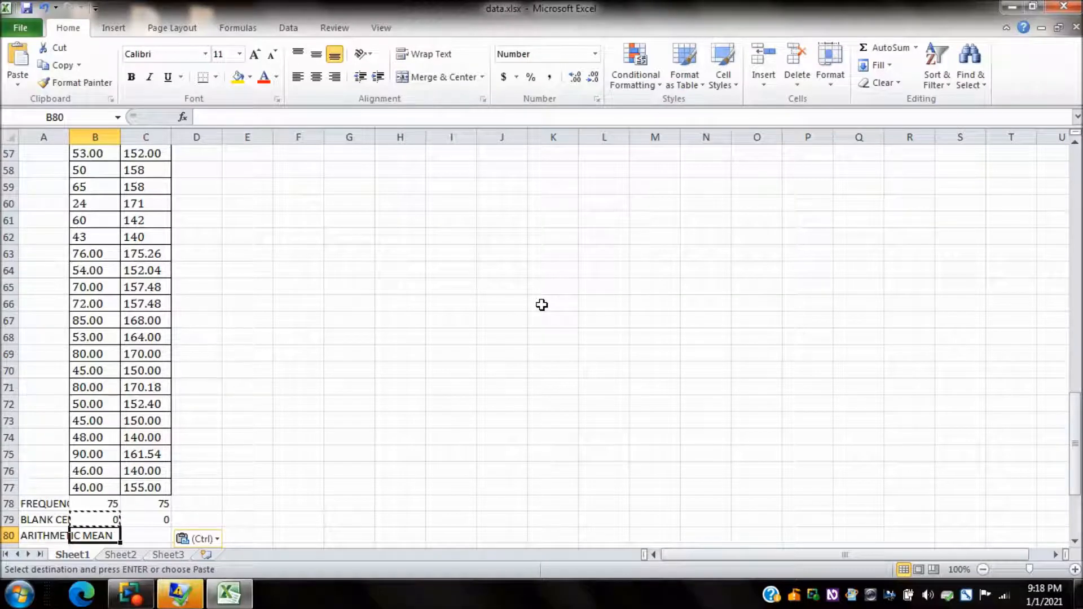
text(=)
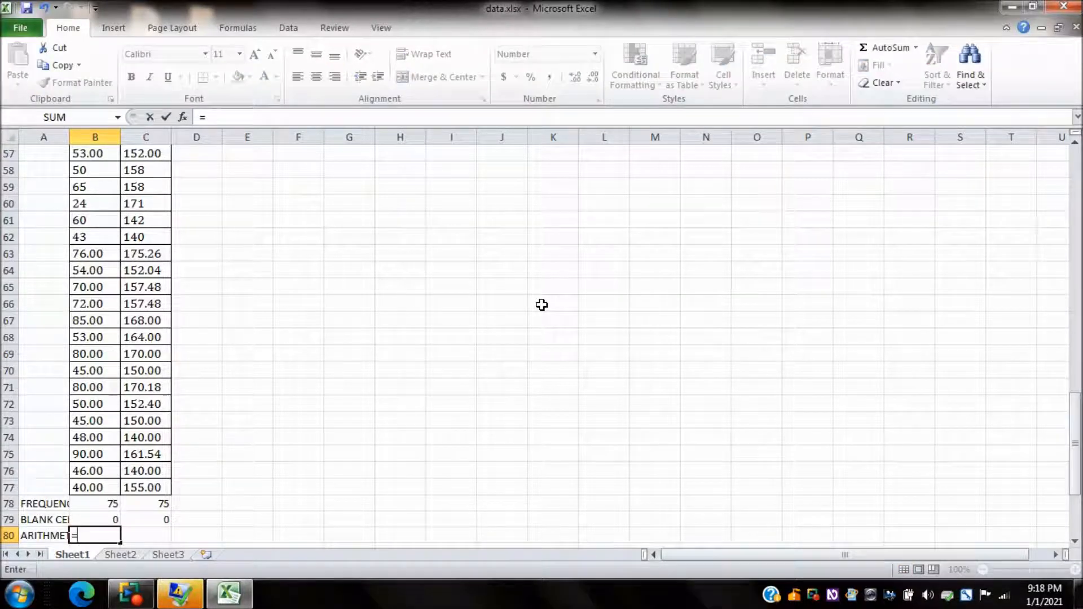
text(average)
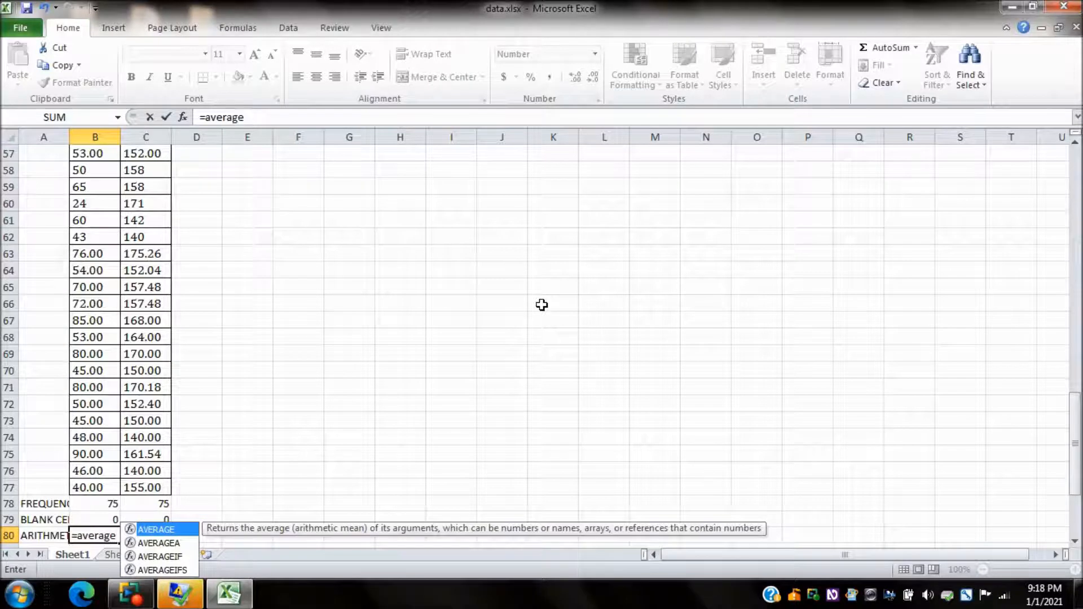
text((b2)
key(BackSpace)
text(3:)
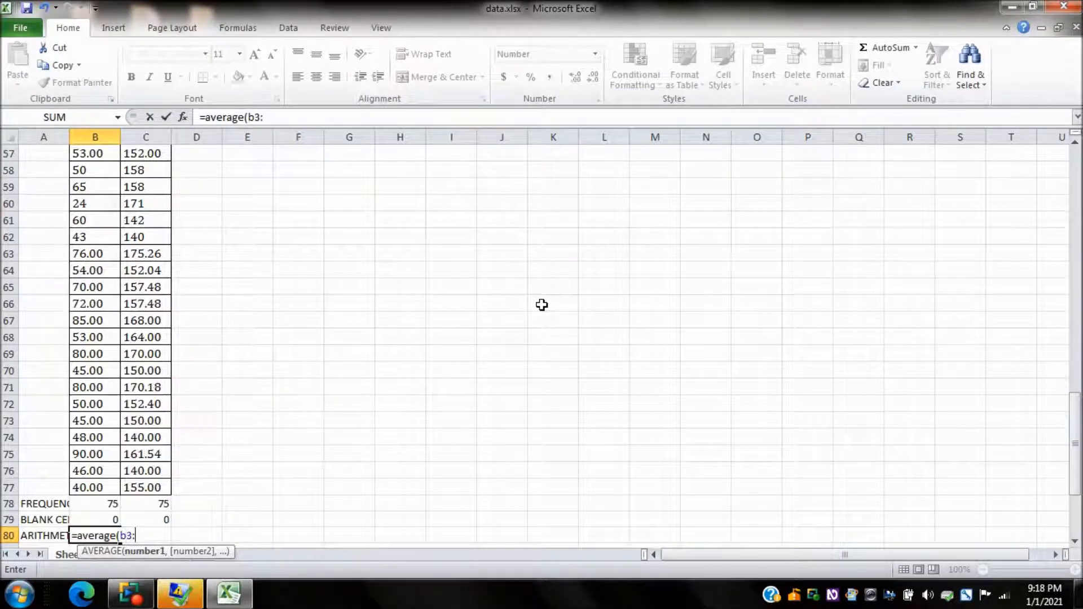
text(b77))
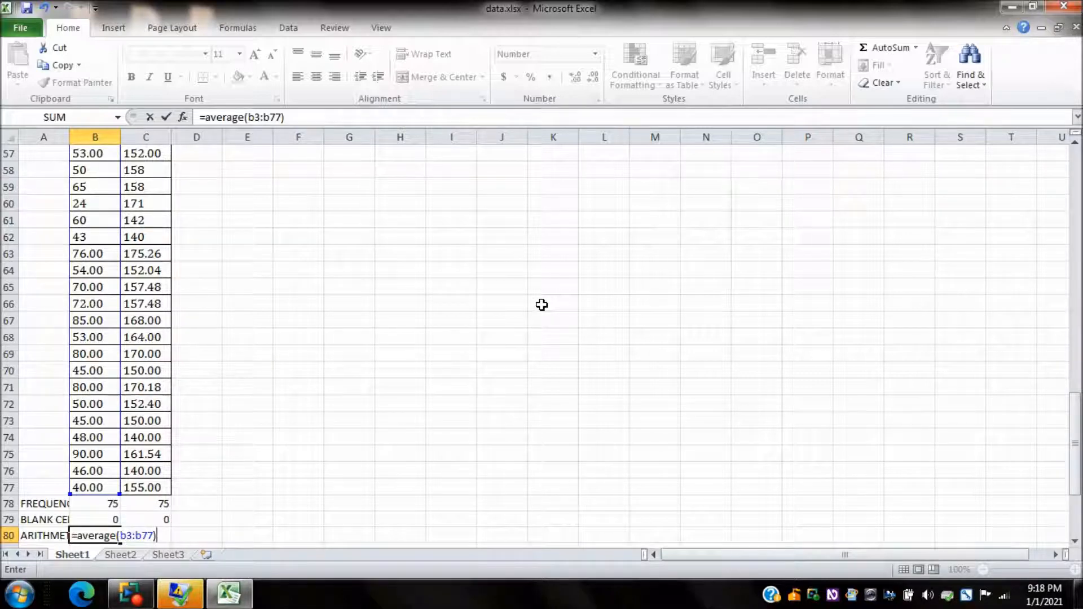
key(Return)
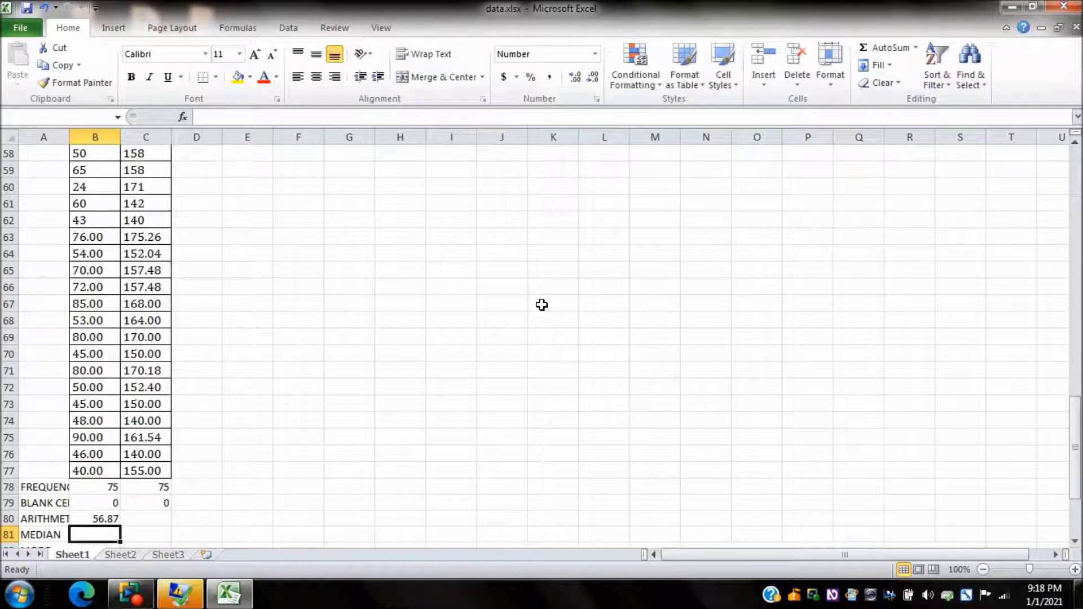
Step: Copy the arithmetic mean formula from B80 into C80 for the HEIGHT column
key(Up)
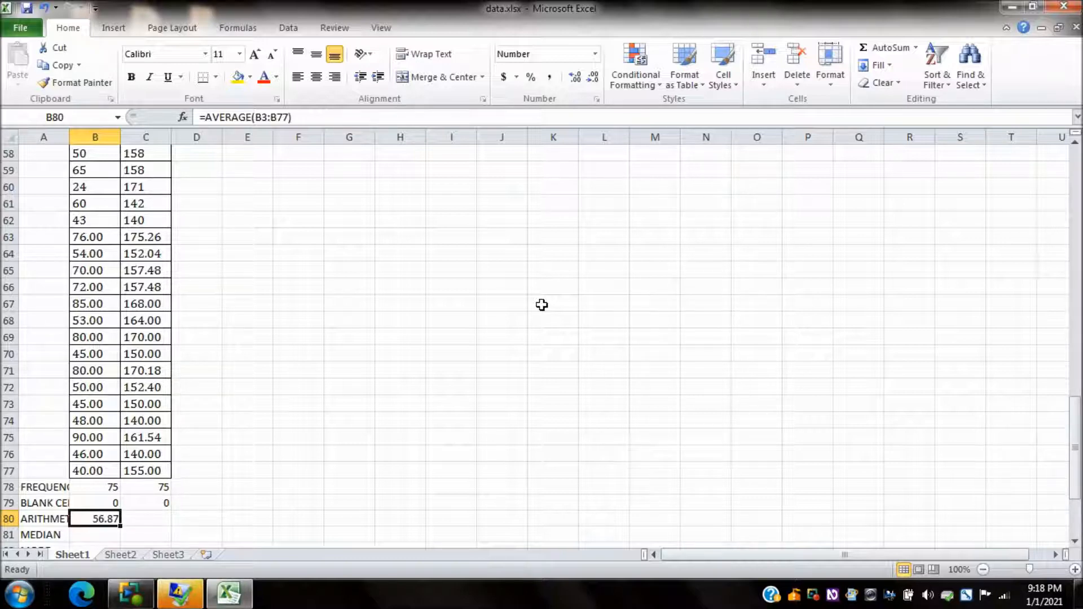
key(ctrl+c)
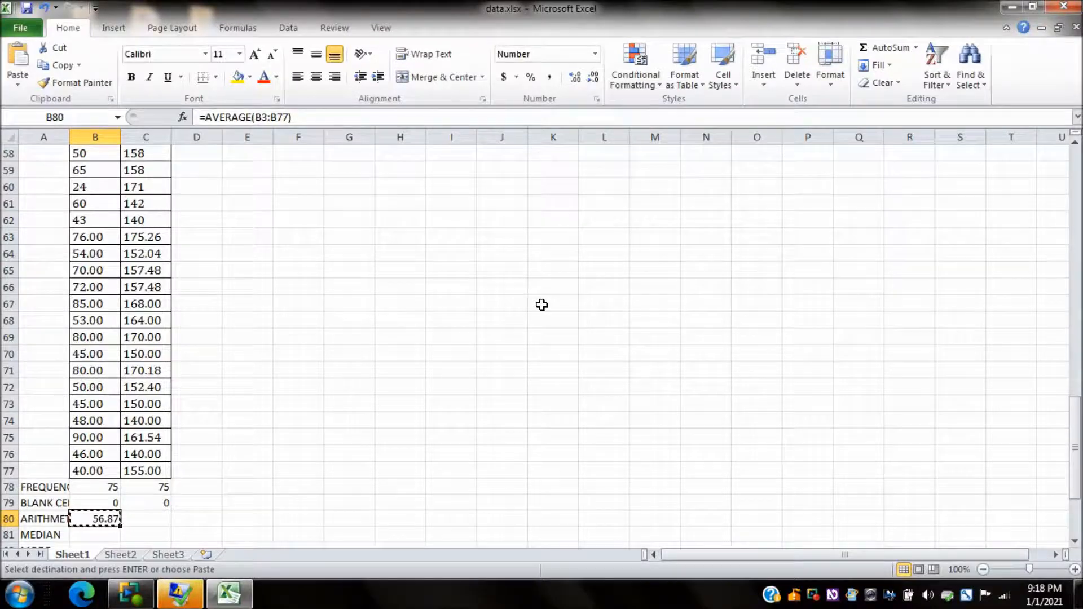
key(Right)
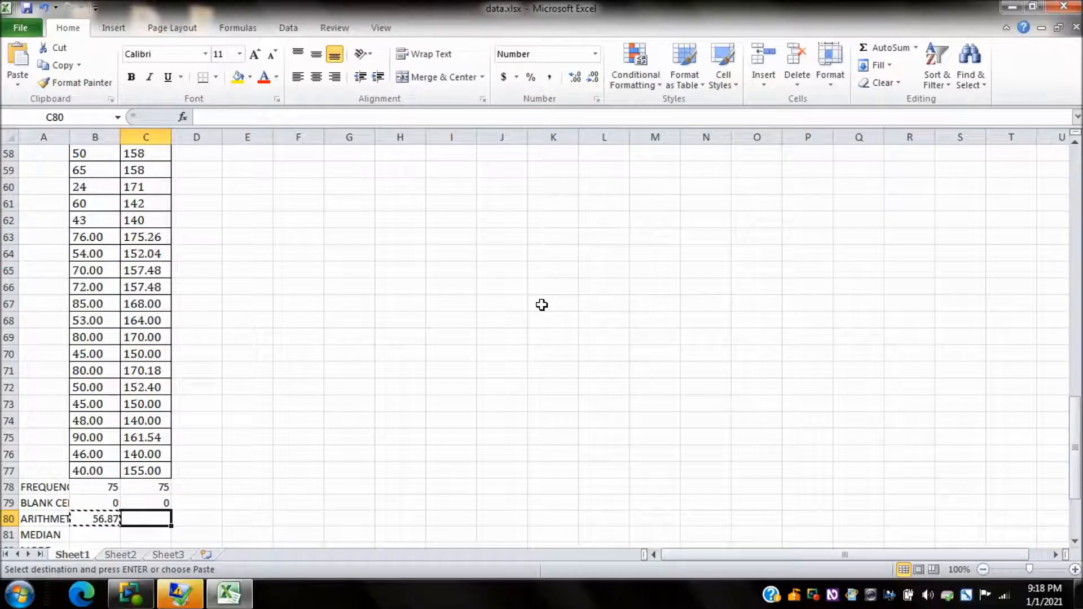
key(ctrl+v)
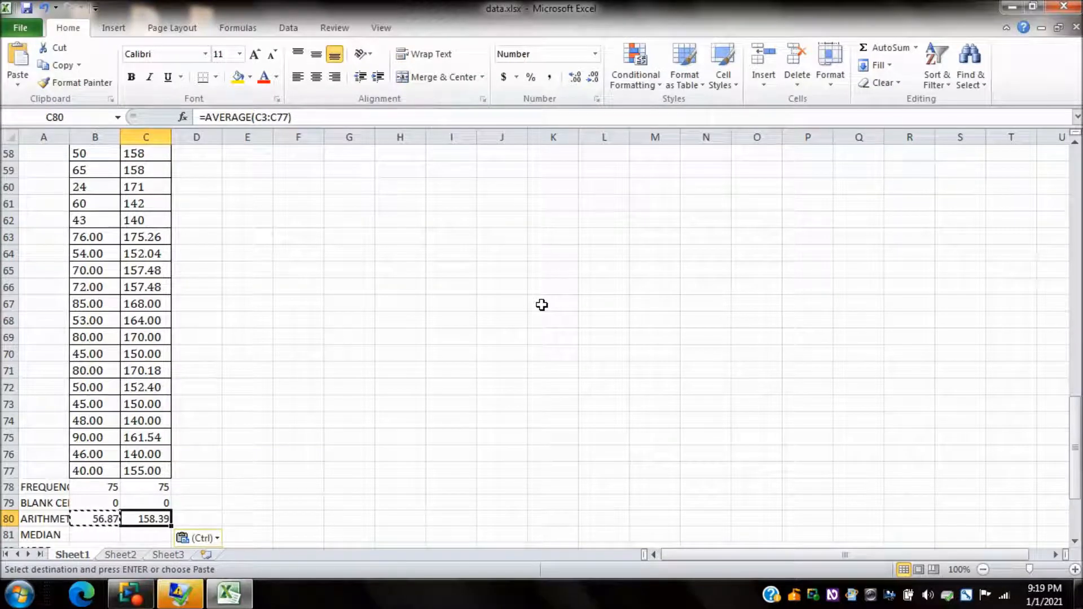
Step: Enter the formula =median(b3:b77) in B81, beside the MEDIAN label, for the WEIGHT column
key(Home)
key(Down)
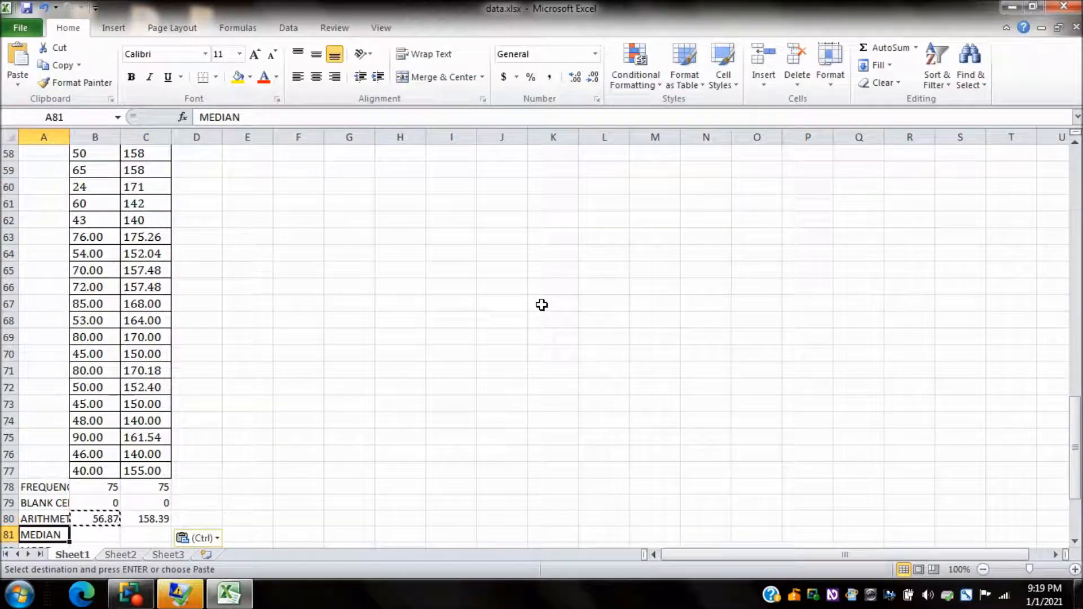
key(Right)
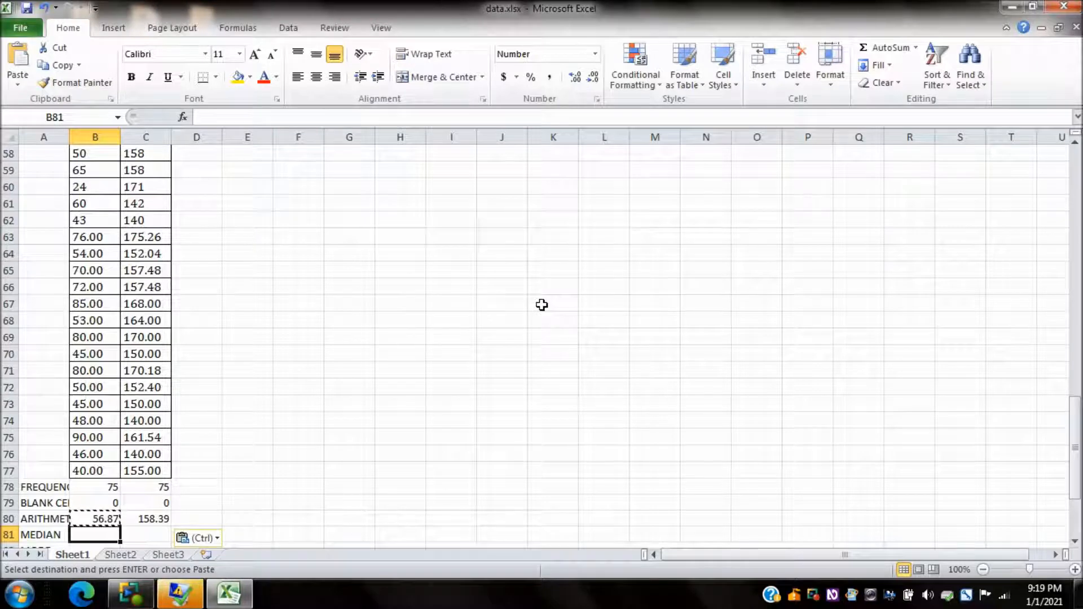
text(=m)
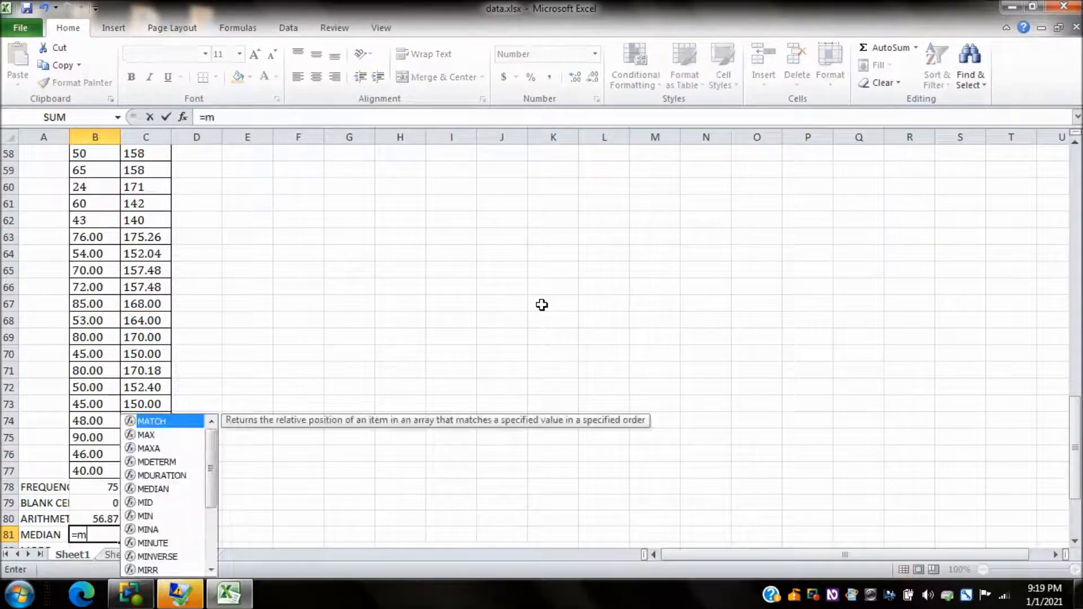
text(edian()
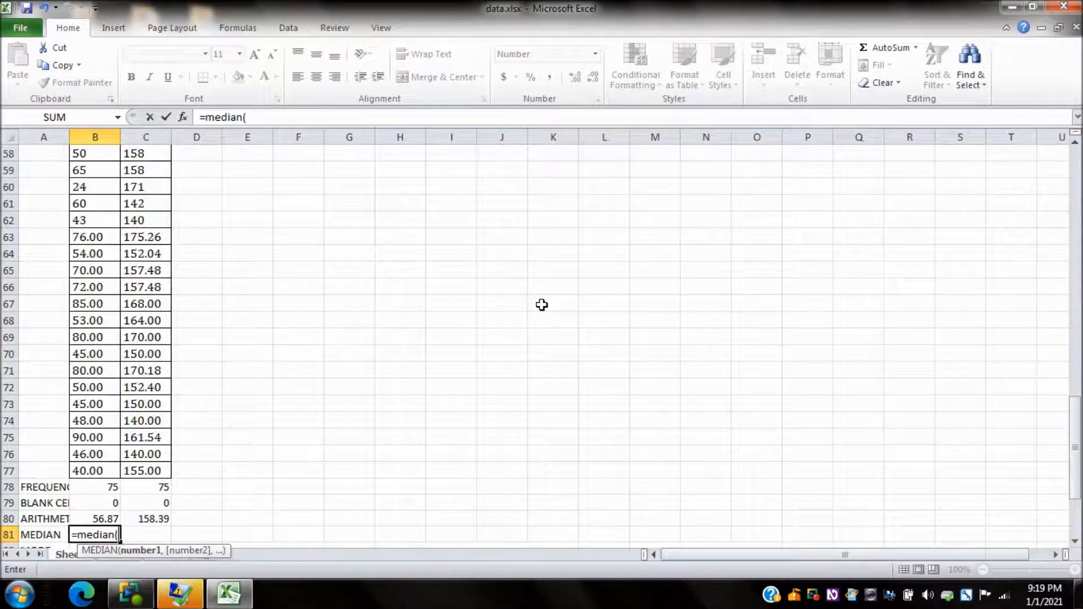
text(b3:b77))
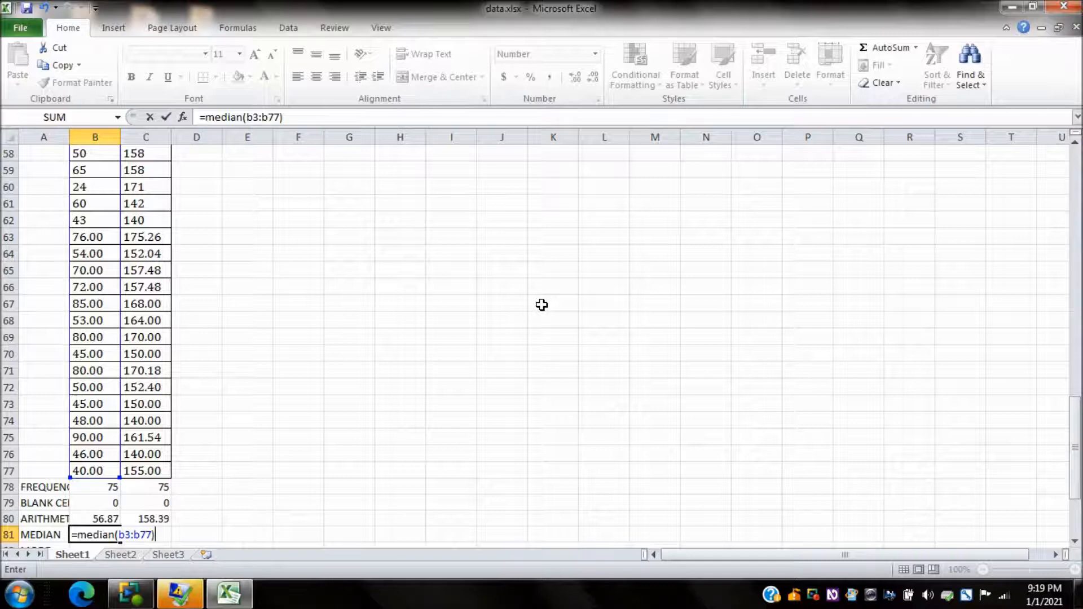
key(Return)
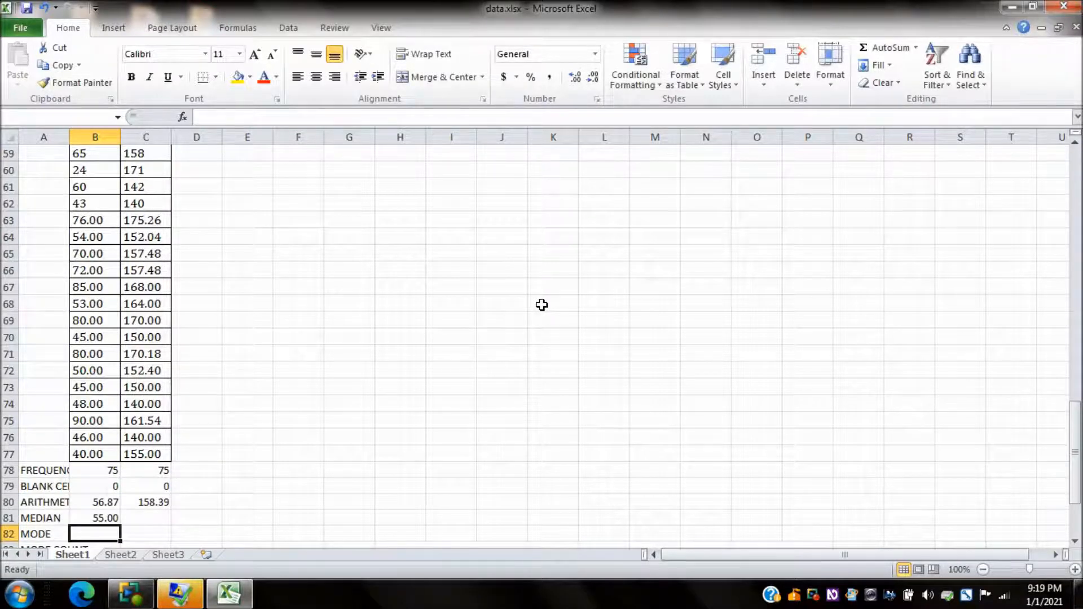
Step: Copy the median formula from B81 into C81 for the HEIGHT column
key(Up)
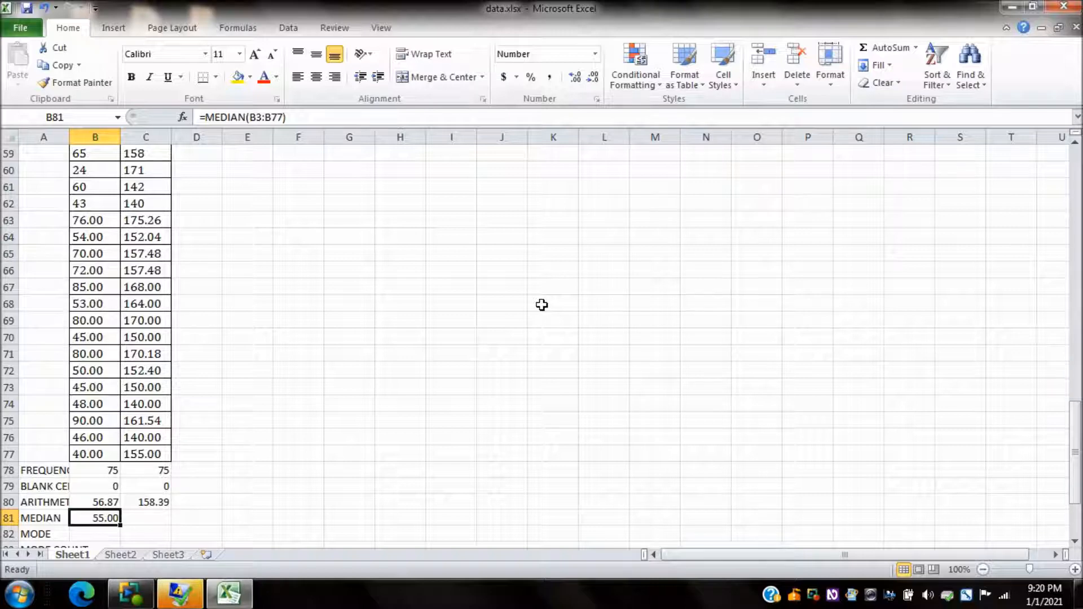
key(ctrl+c)
key(Right)
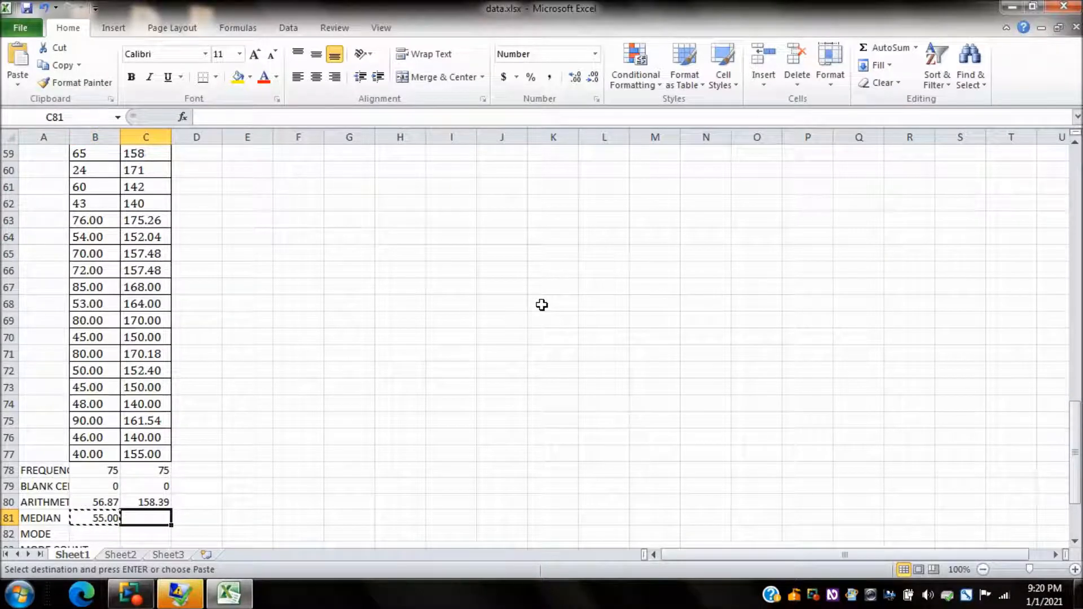
key(ctrl+v)
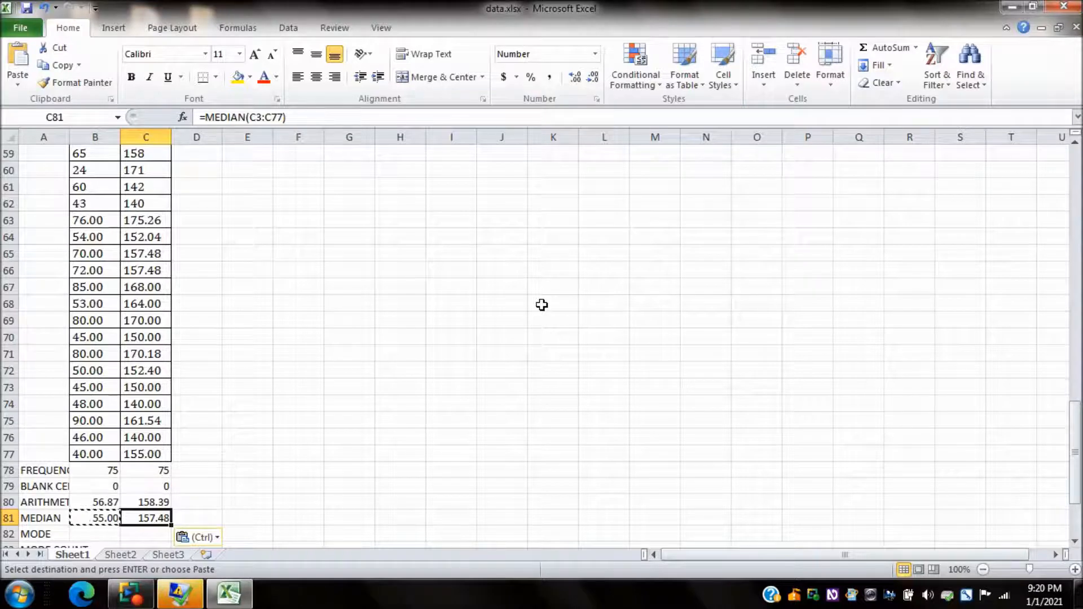
Step: Enter the formula =mode(b3:b77) in B82, beside the MODE label, for the WEIGHT column
key(Left)
key(Left)
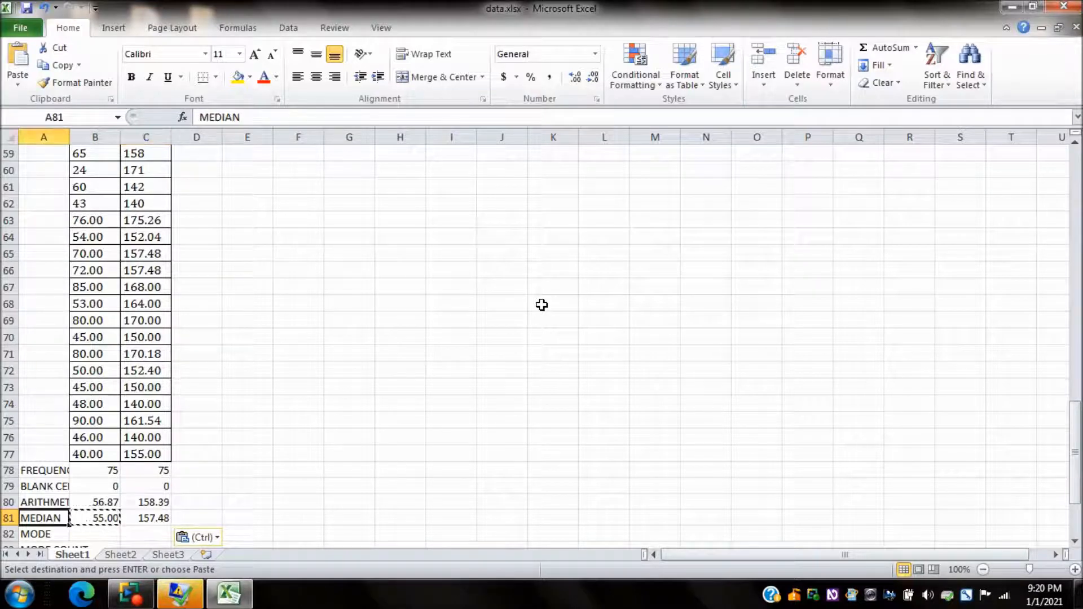
key(Down)
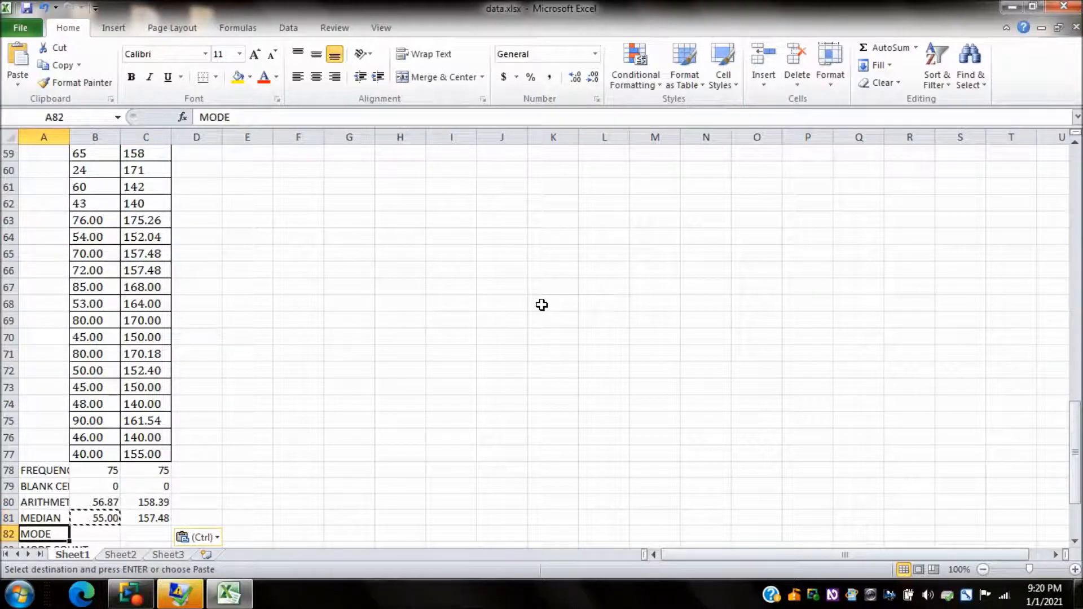
key(Right)
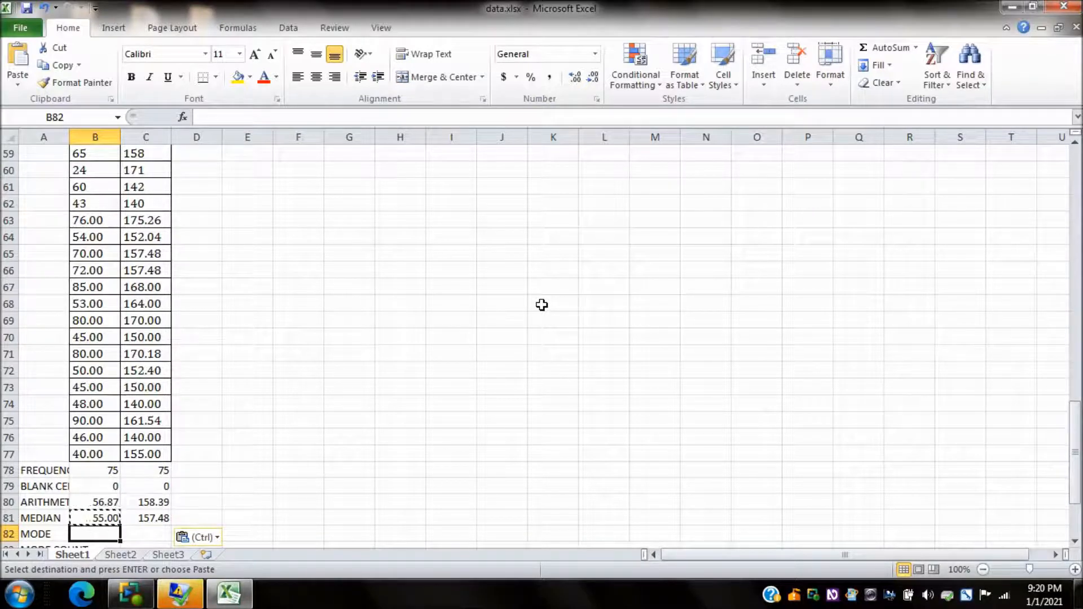
text(=mode)
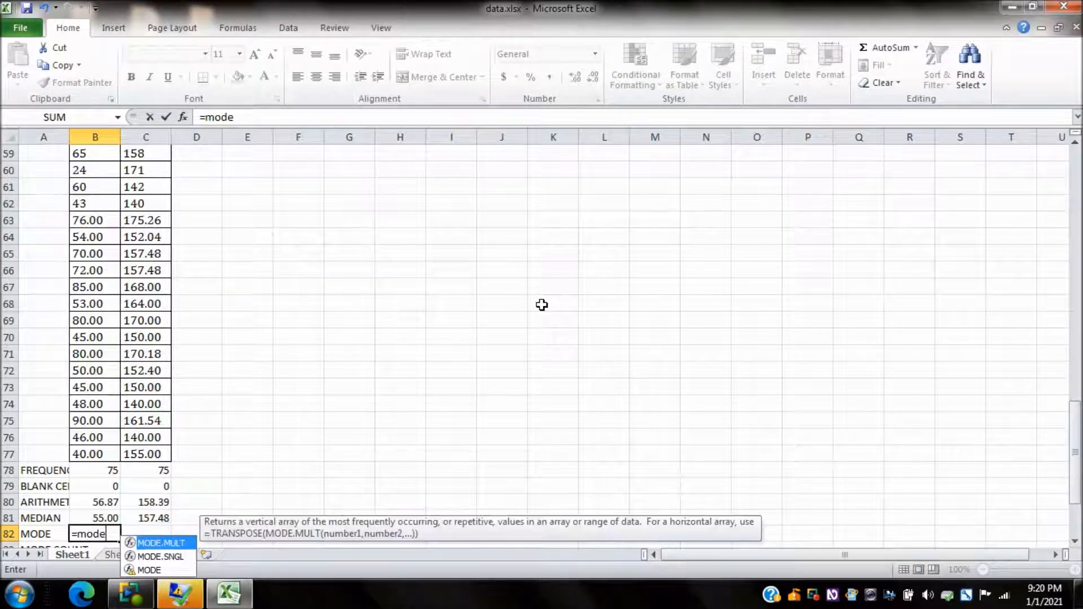
text((b3)
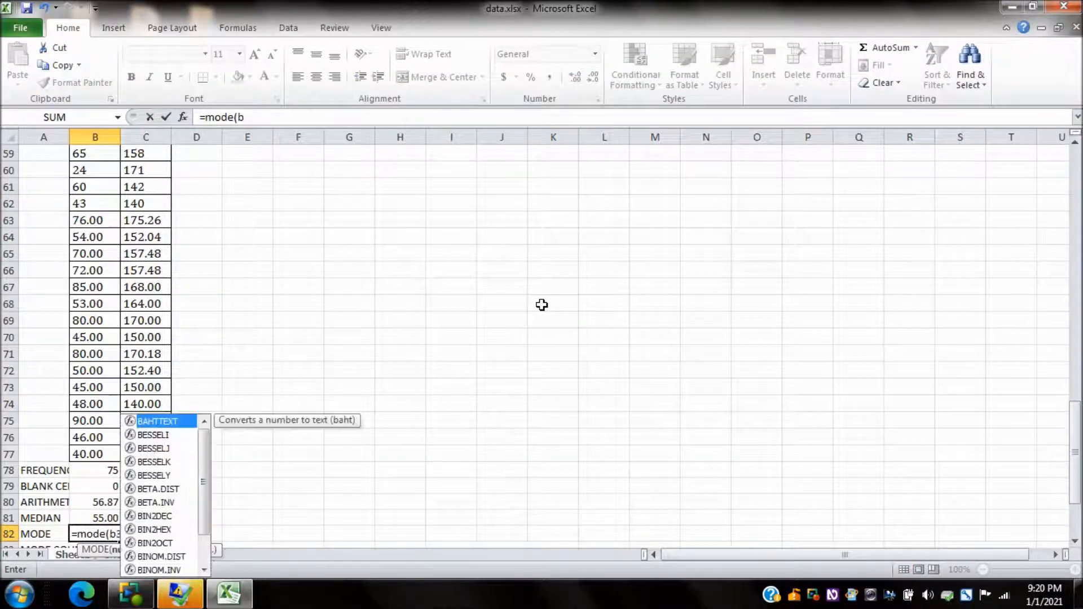
text(:b)
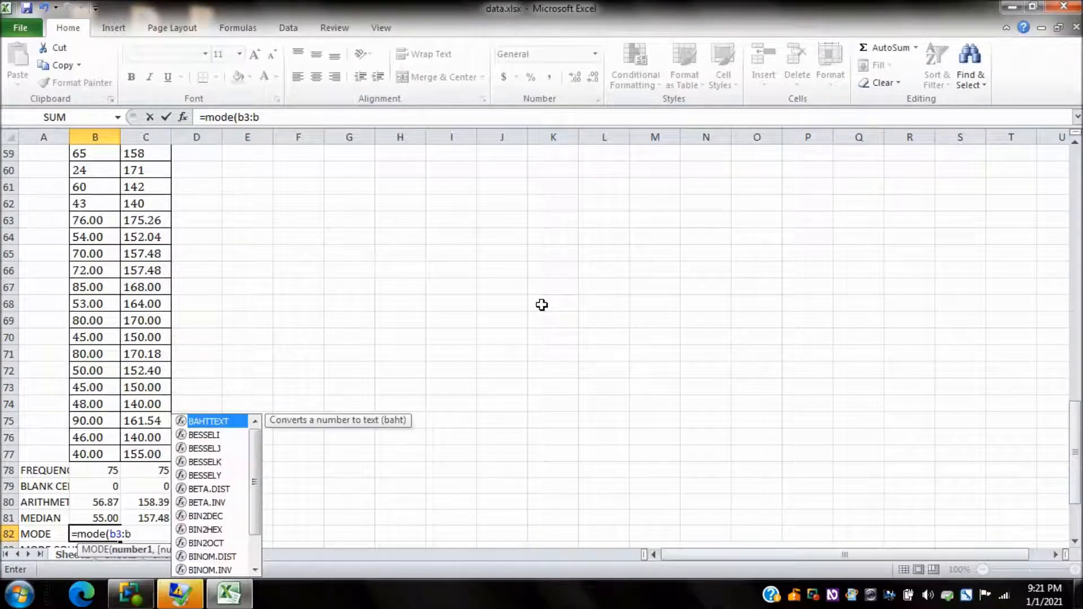
text(77))
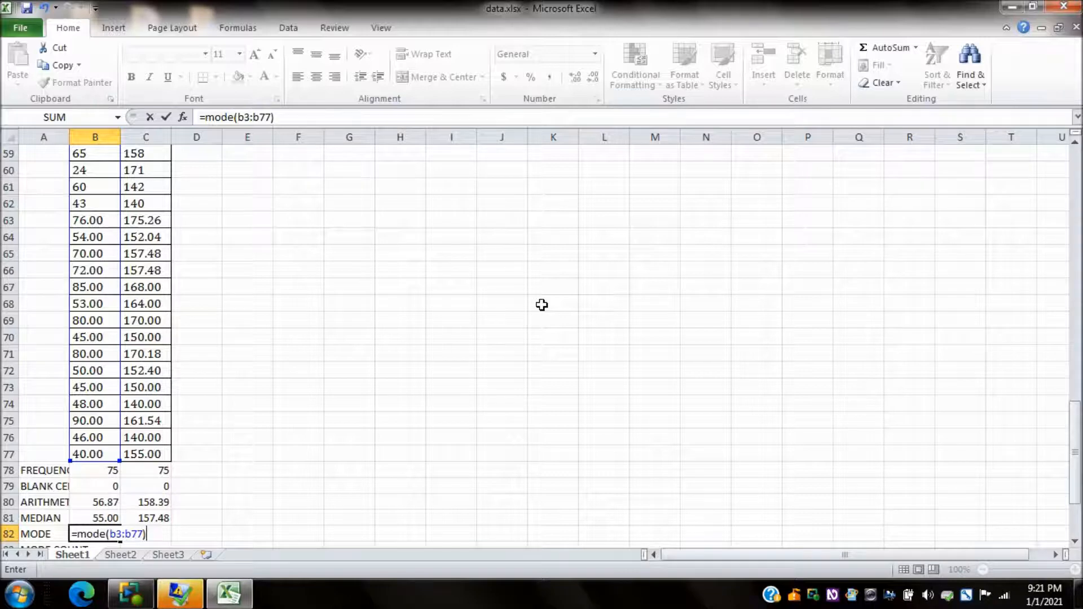
key(Return)
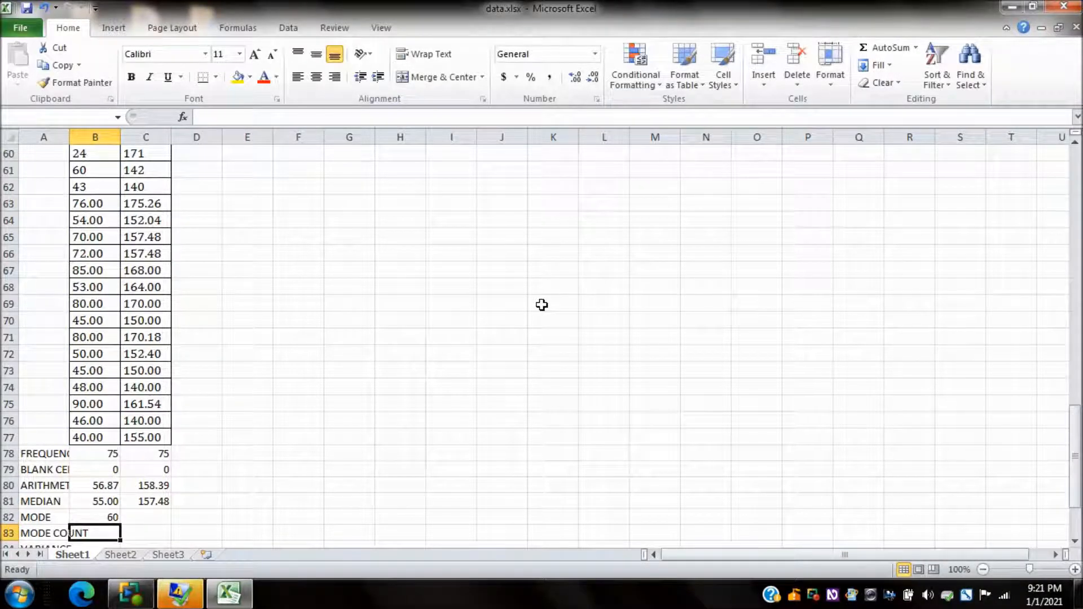
Step: Copy the mode formula from B82 into C82 for the HEIGHT column
key(Up)
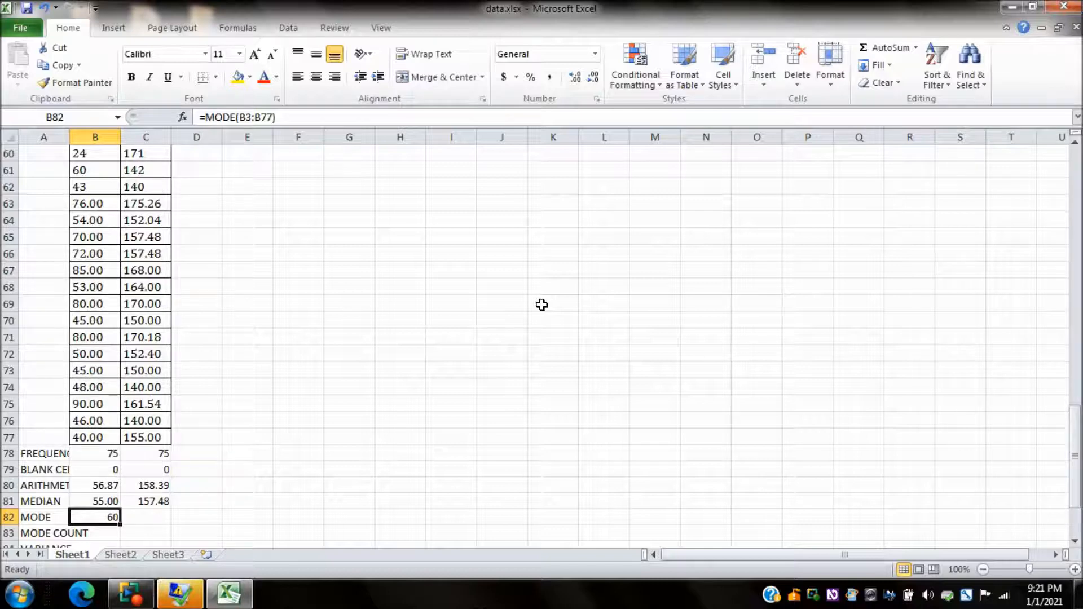
key(ctrl+c)
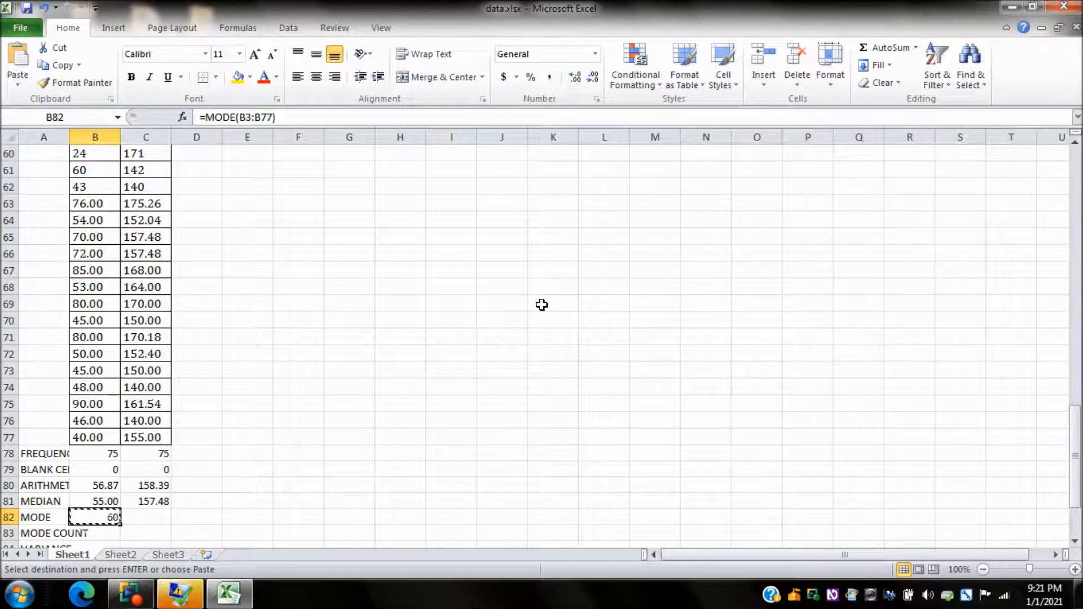
key(Right)
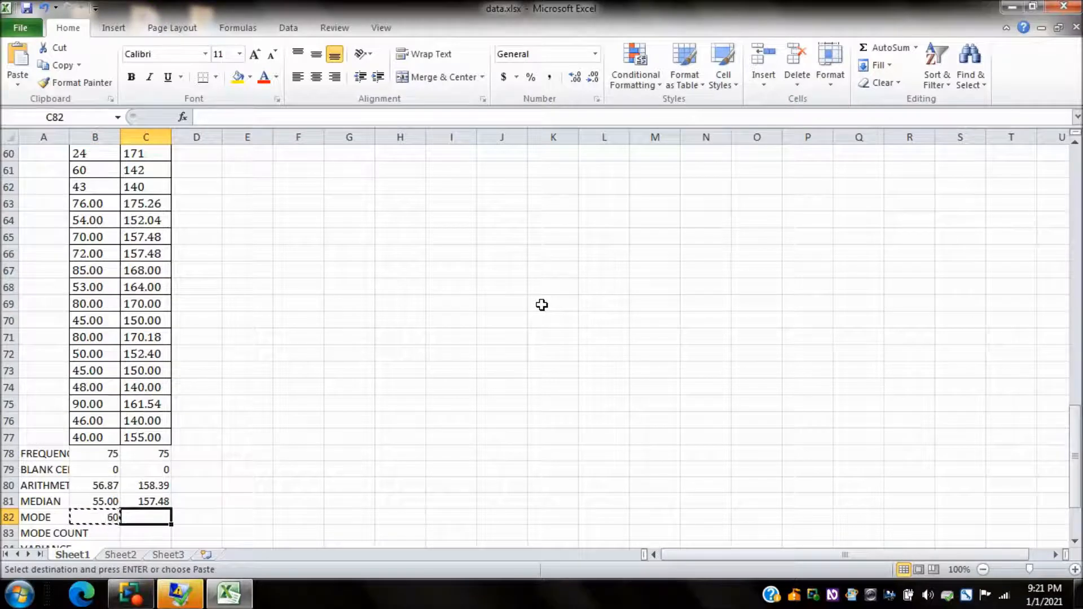
key(ctrl+v)
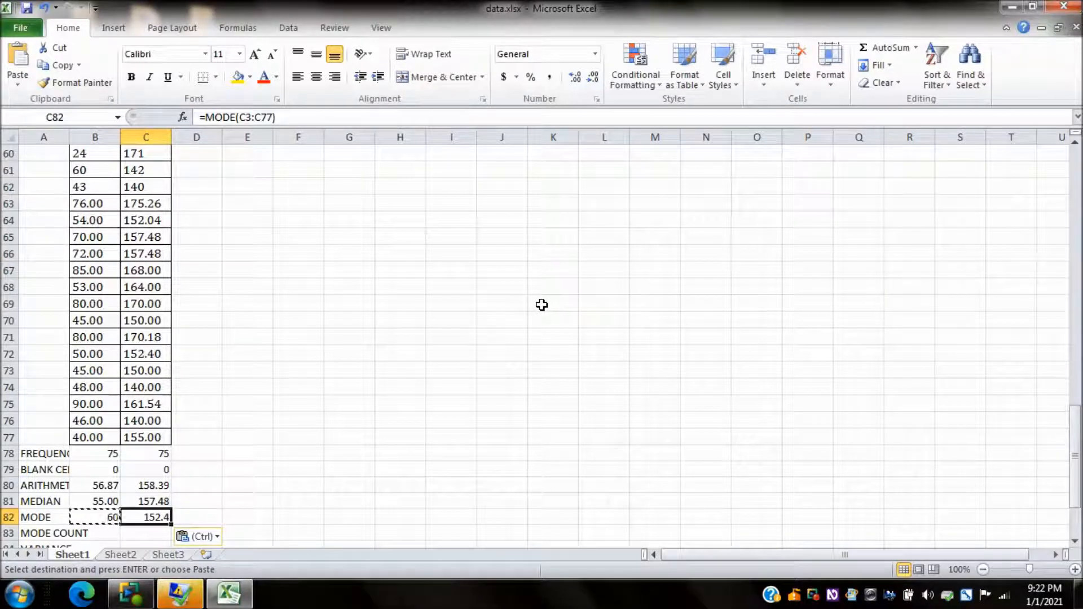
Step: Enter the formula =countif(b3:b77, b82) in B83, beside the MODE COUNT label, for the WEIGHT column
key(Left)
key(Left)
key(Down)
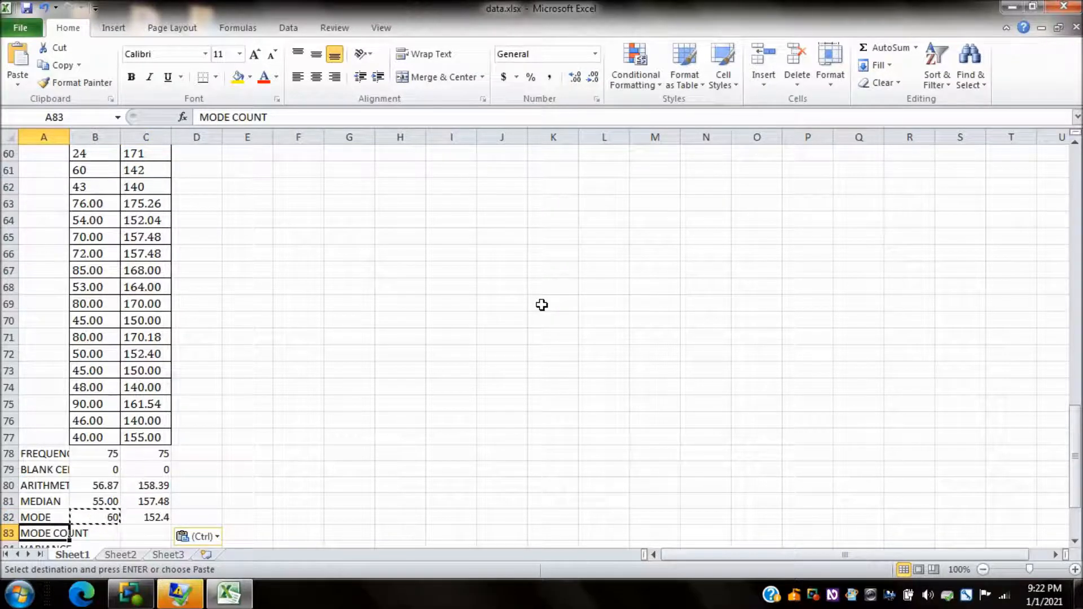
key(Right)
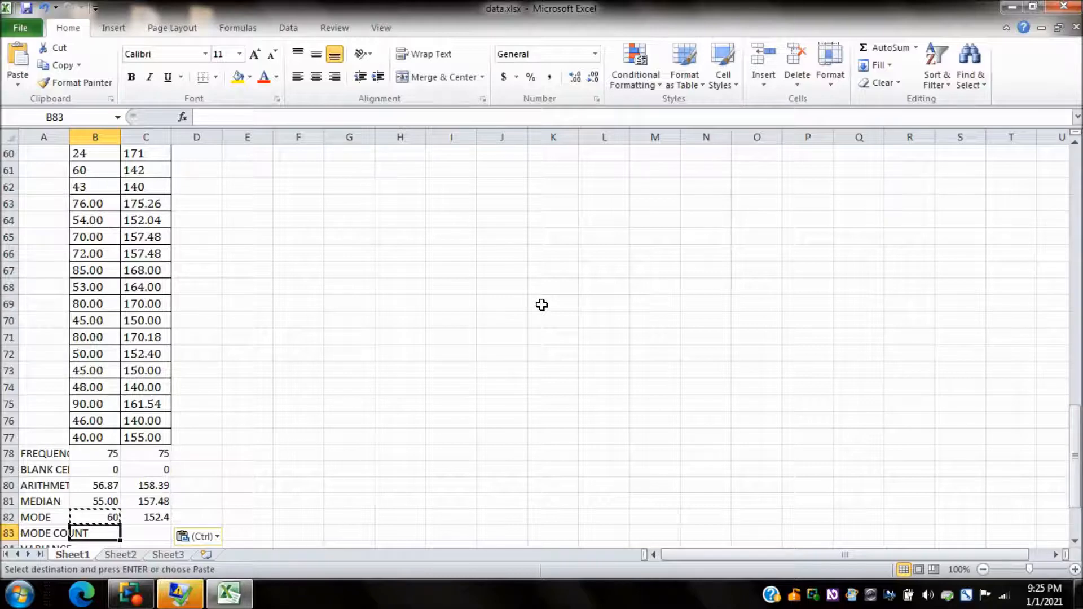
text(=)
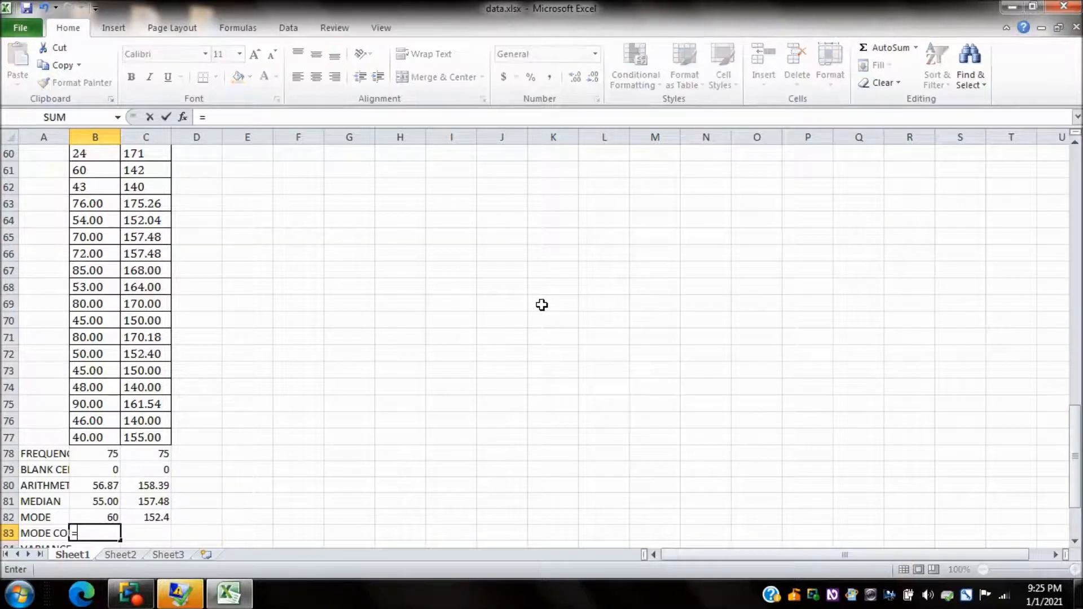
text(countif)
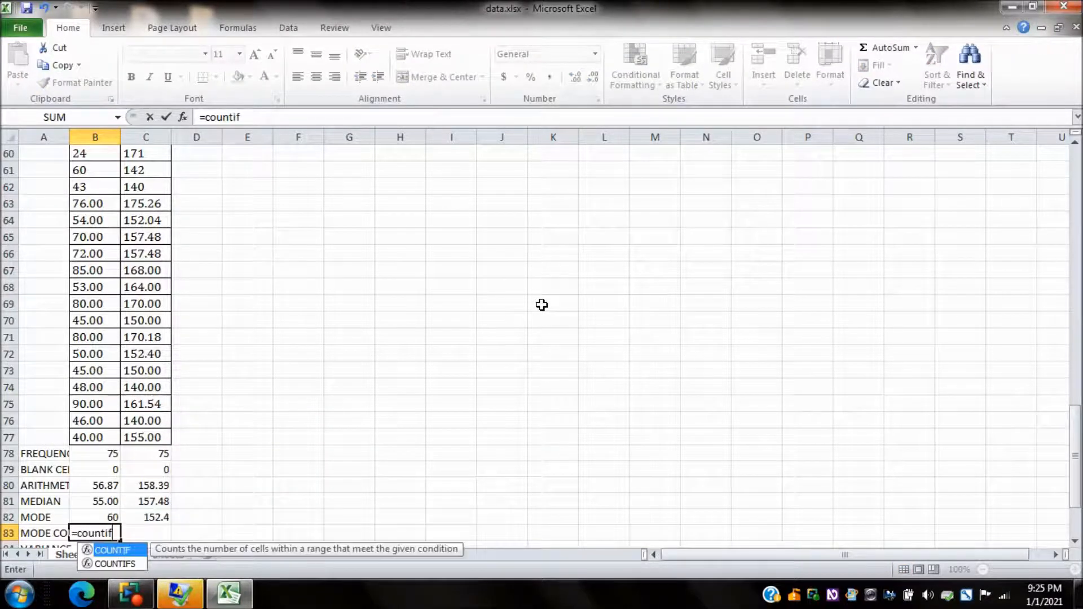
text((b3)
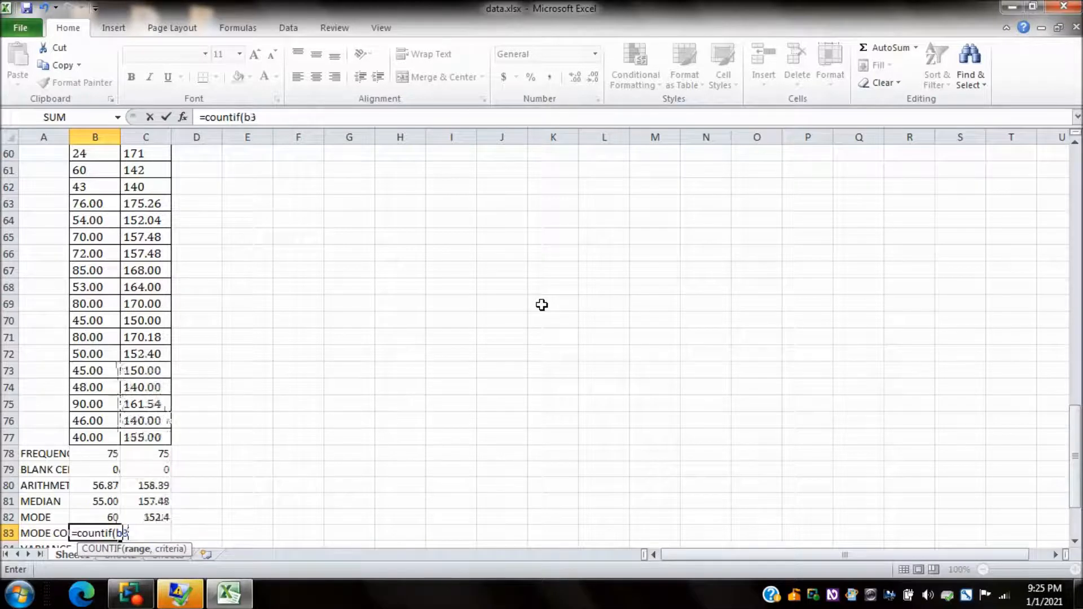
text(:b)
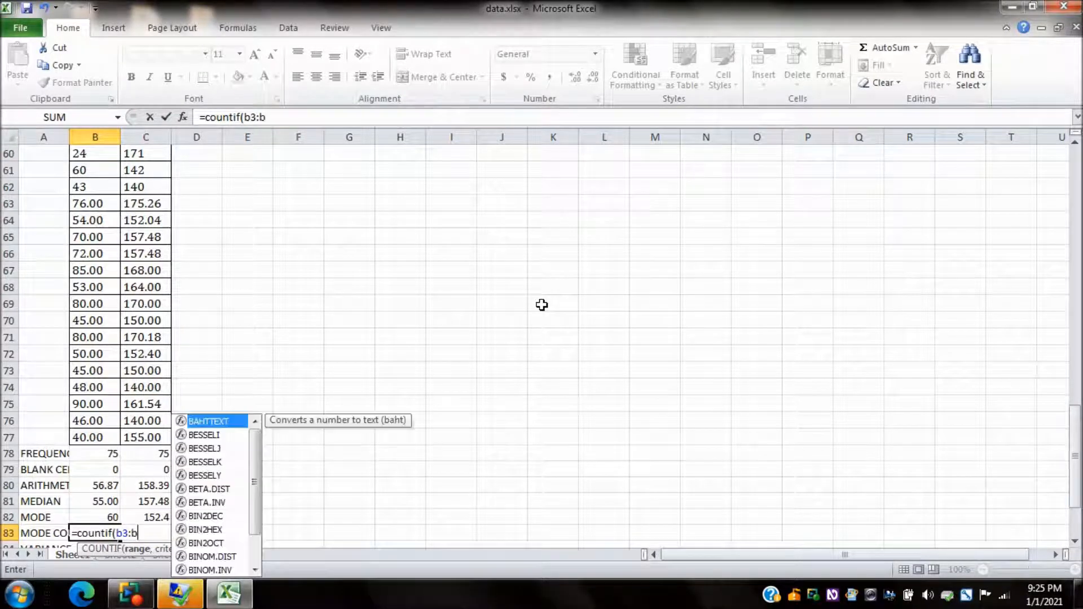
text(77, )
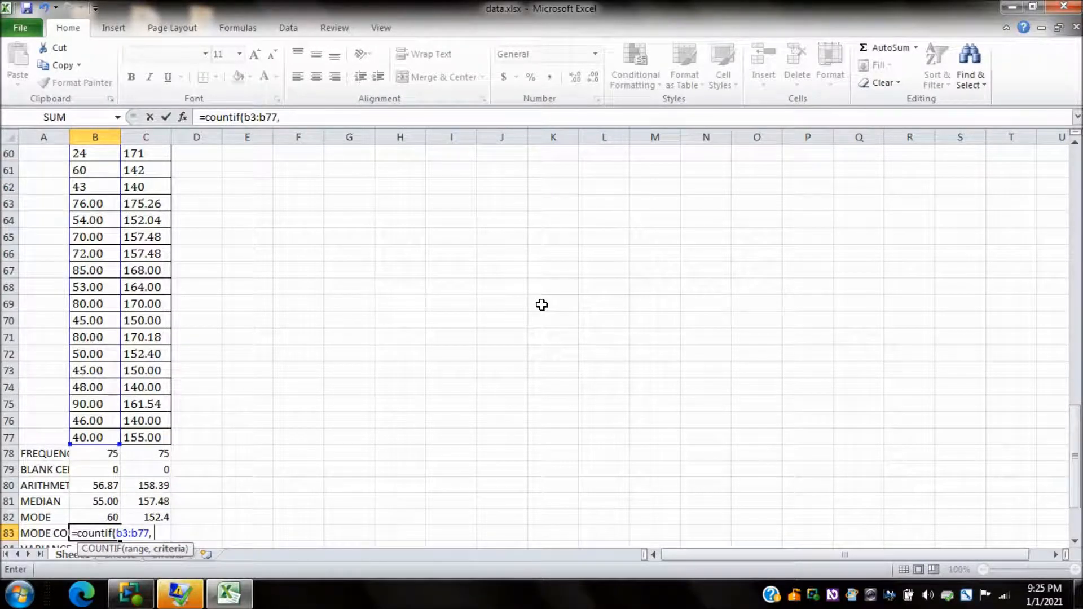
text(b82))
key(Return)
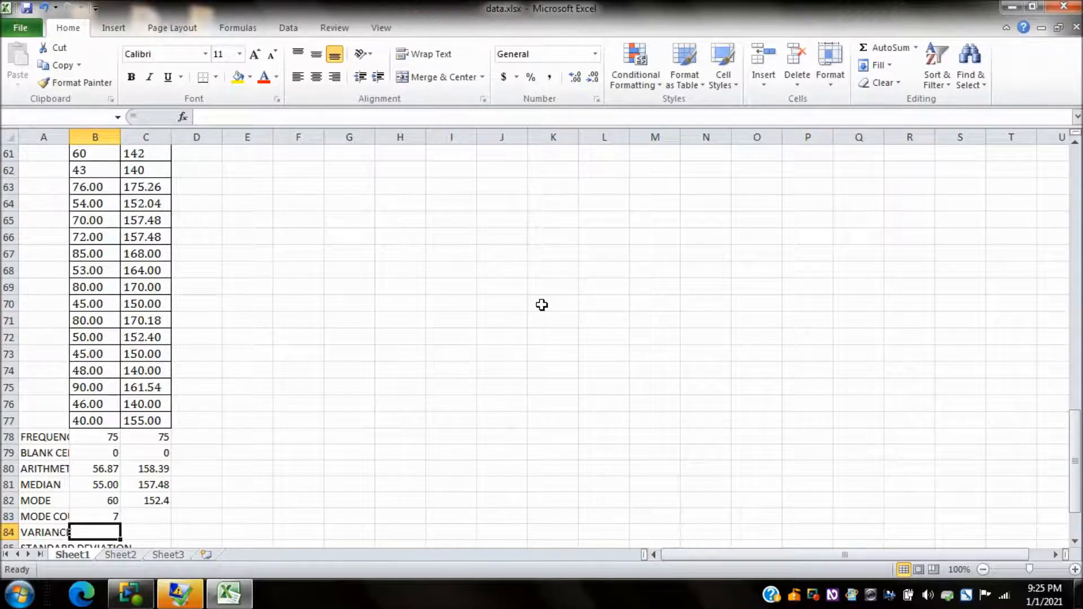
Step: Copy the mode count formula from B83 into C83 for the HEIGHT column
key(Up)
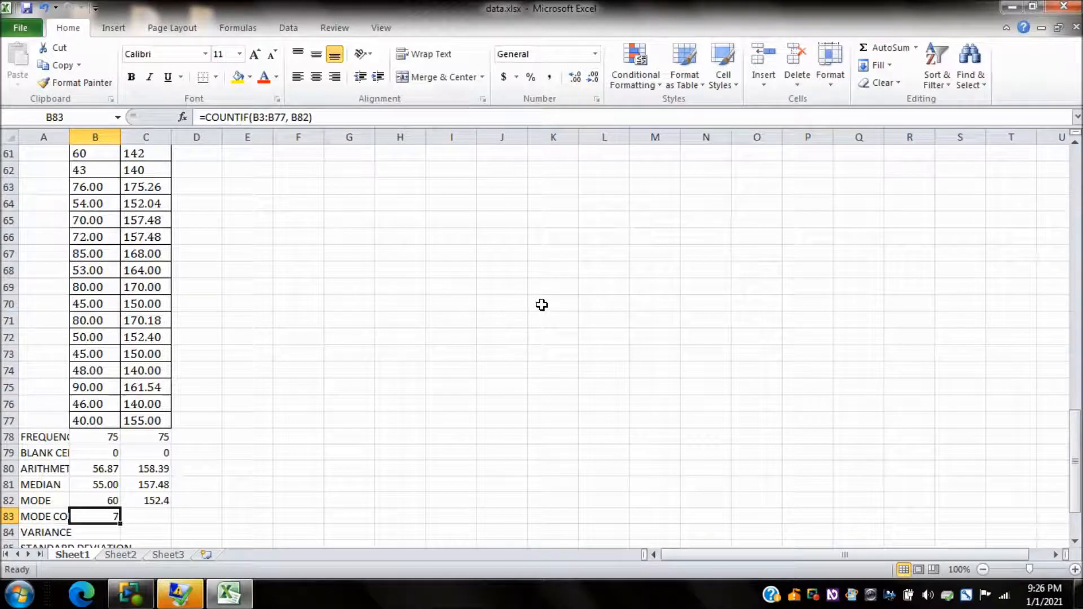
key(ctrl+c)
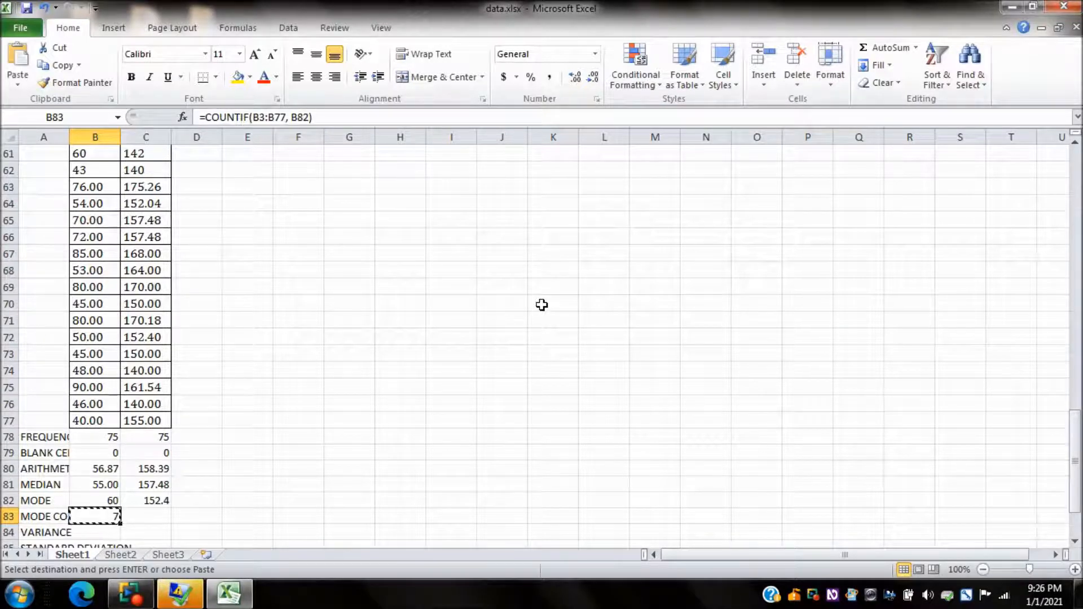
key(Right)
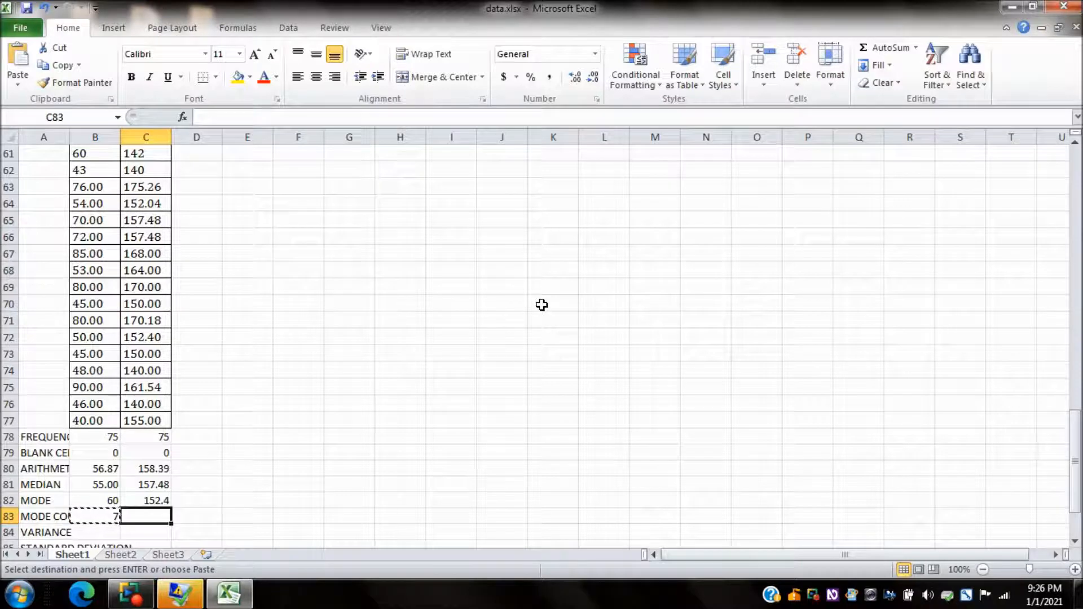
key(ctrl+v)
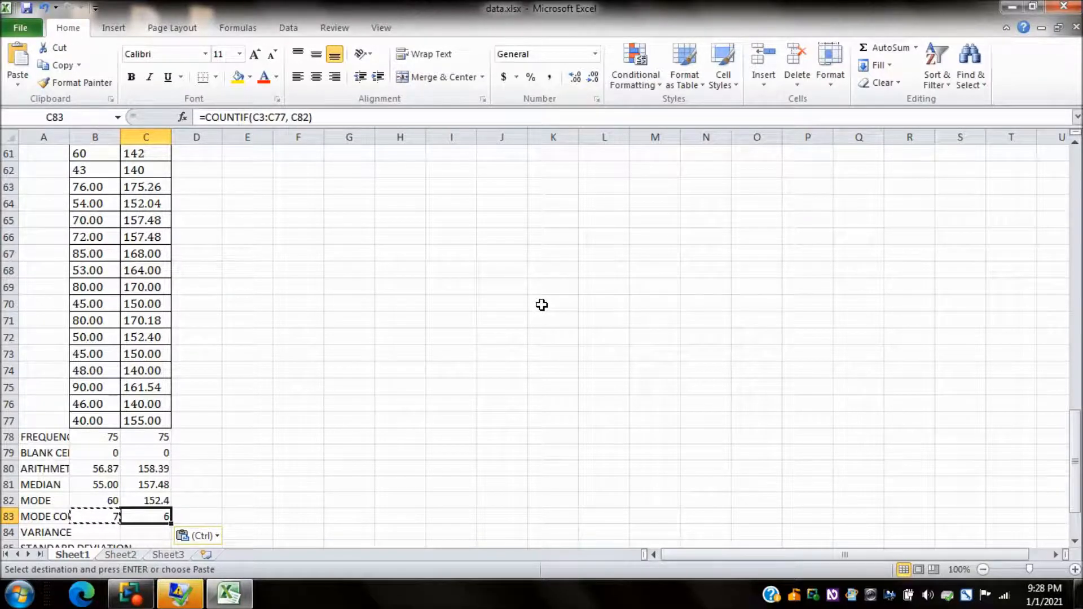
Step: Enter the formula =vara(b3:b77) in B84, beside the VARIANCE label, for the WEIGHT column
key(Left)
key(Left)
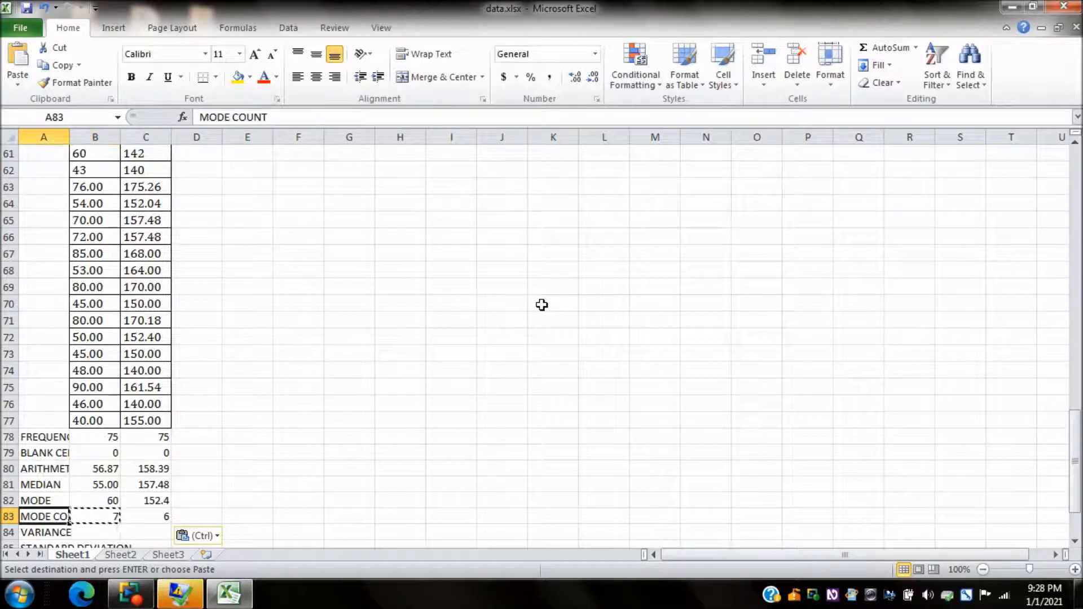
key(Down)
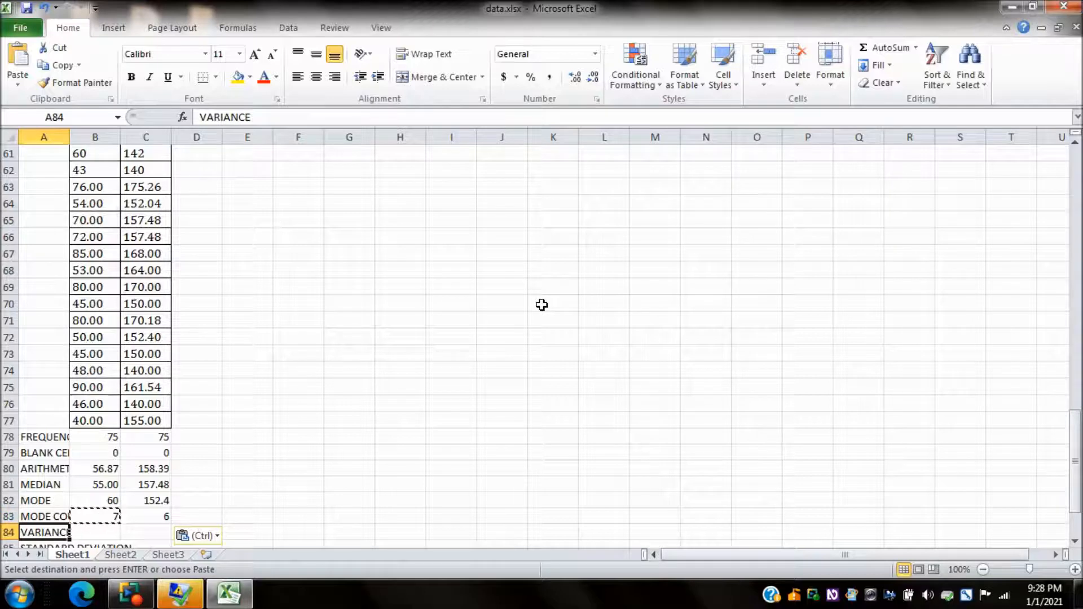
key(Right)
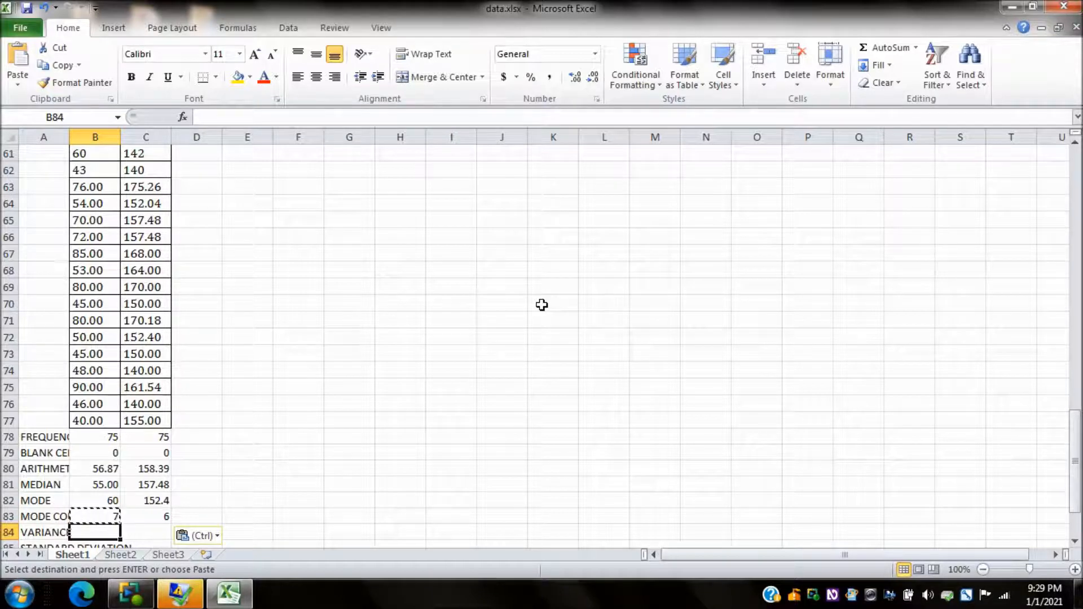
text(=)
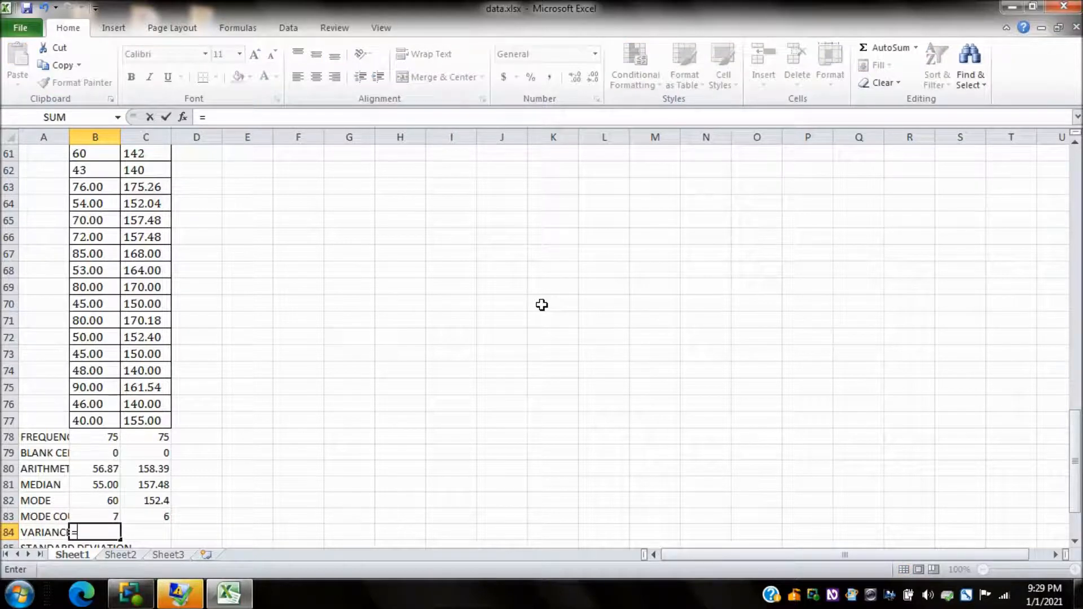
text(vara()
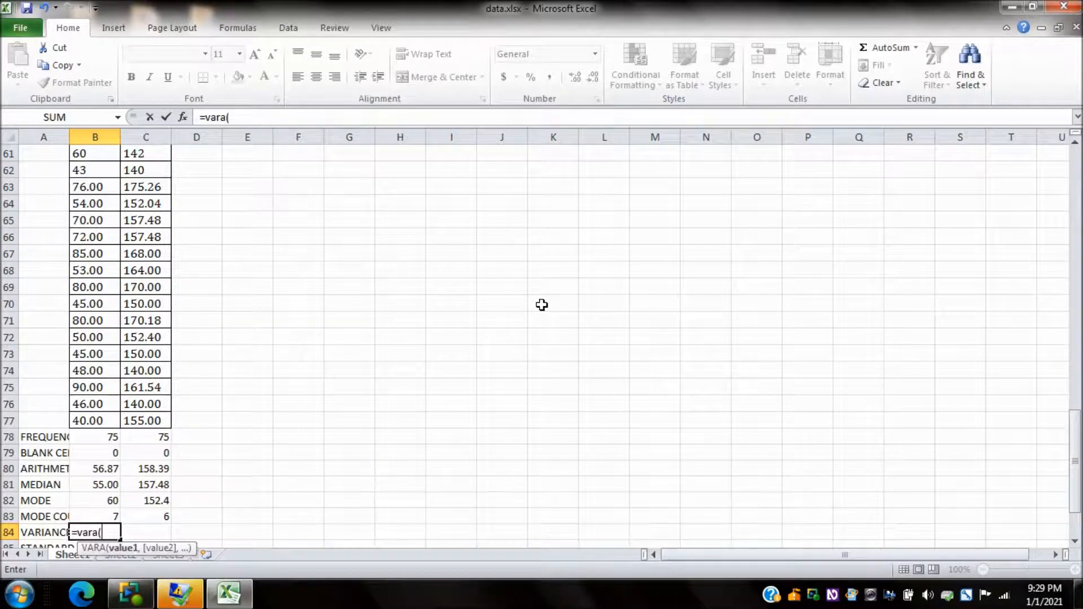
text(b3:b77)
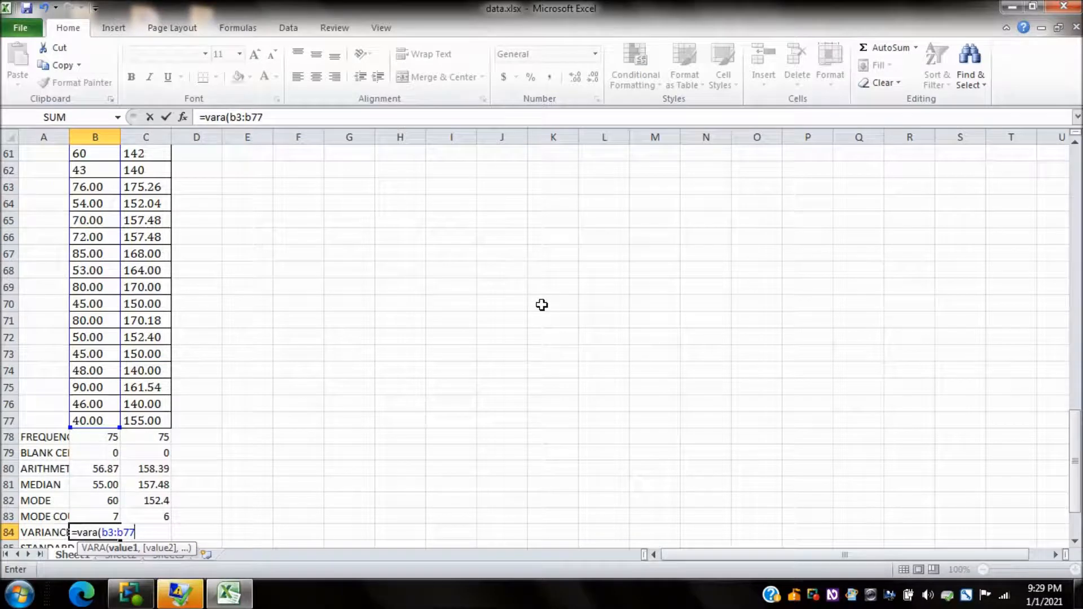
text())
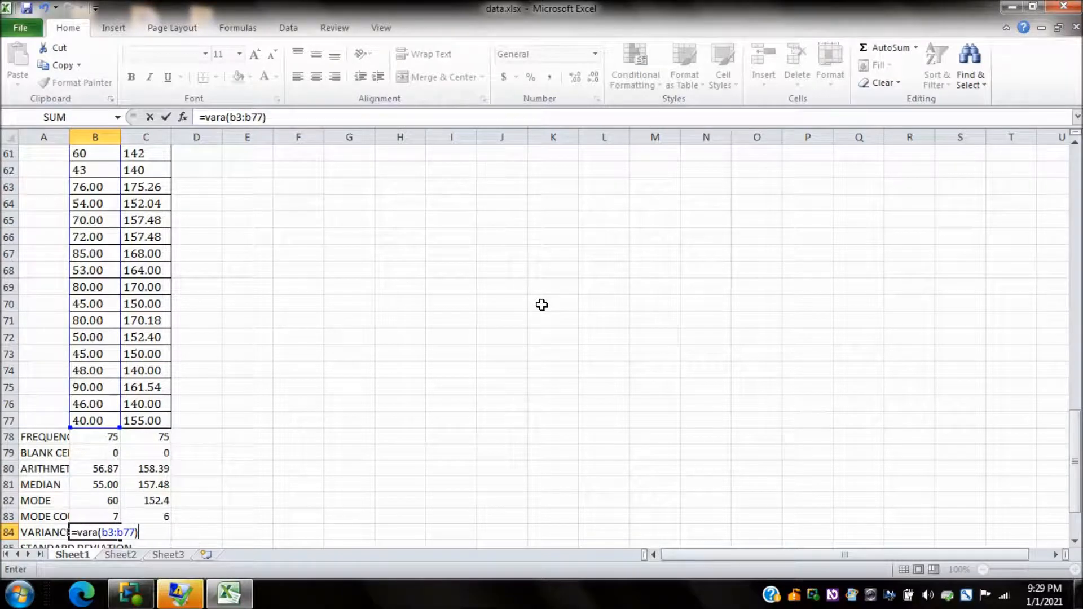
key(Return)
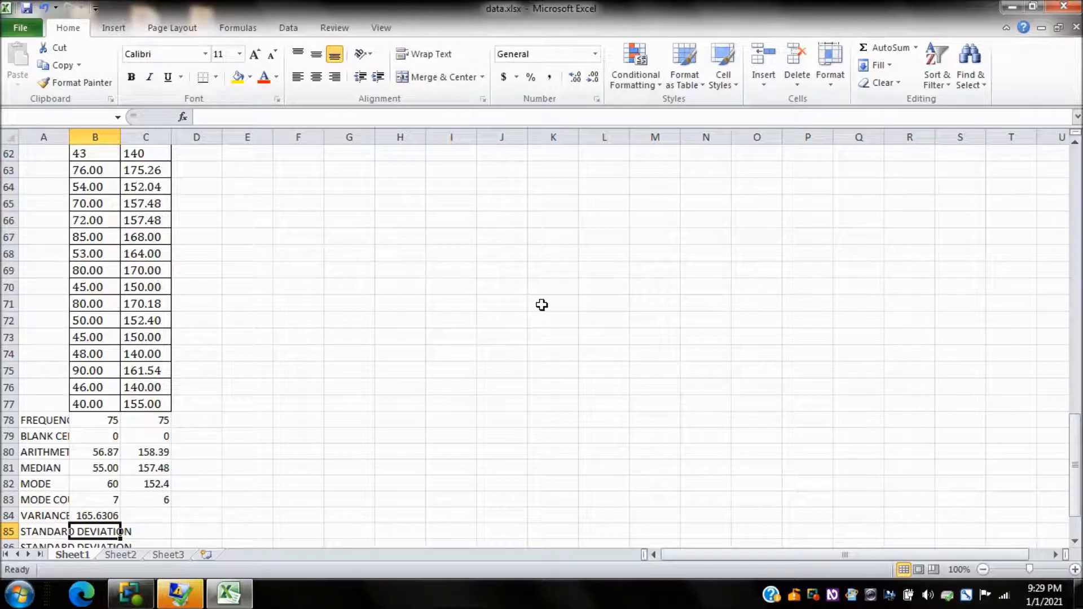
Step: Copy the variance formula from B84 into C84 for the HEIGHT column
key(Up)
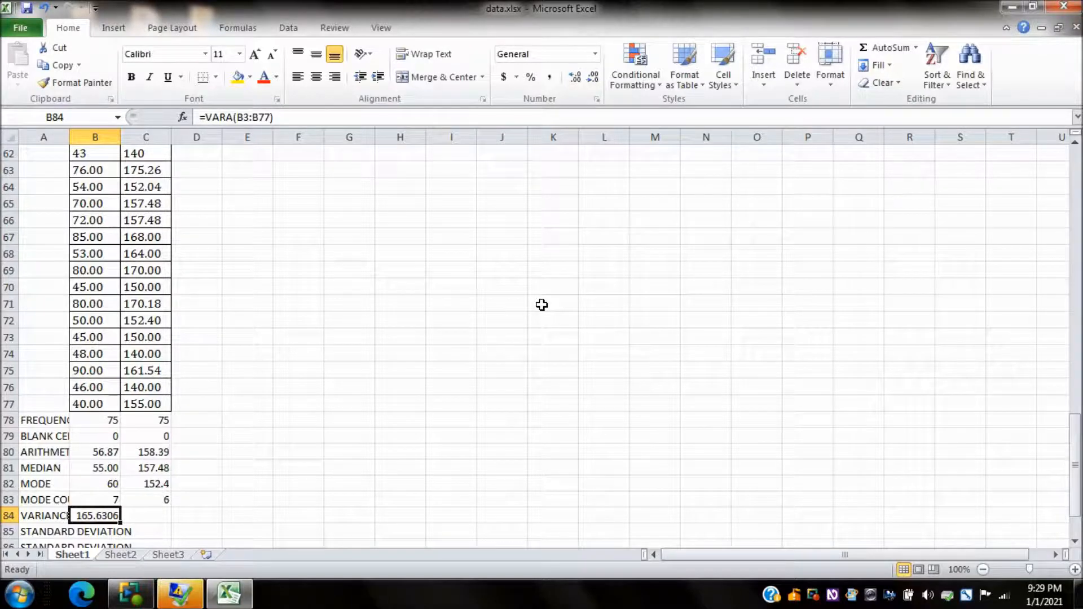
key(ctrl+c)
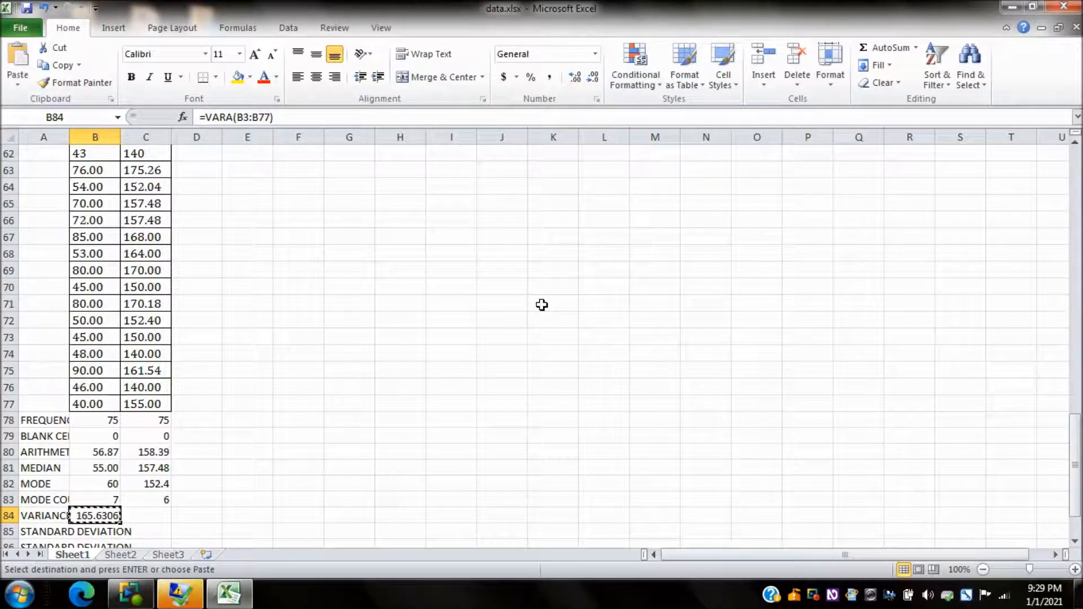
key(Right)
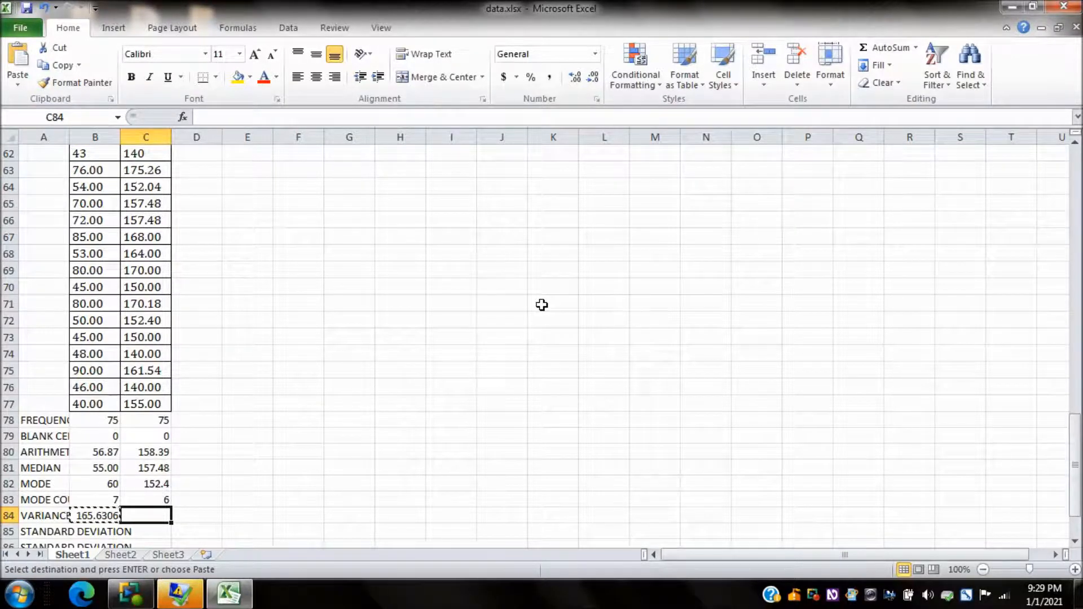
key(ctrl+v)
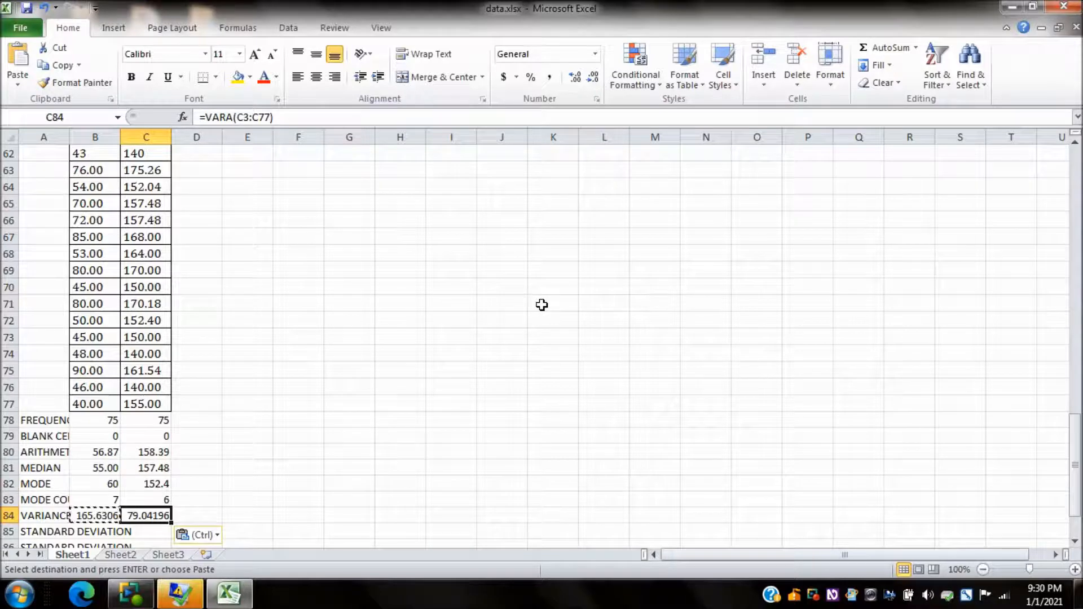
Step: Enter the formula =stdeva(b3:b77) in B85, beside the first STANDARD DEVIATION label, for the WEIGHT column
key(Left)
key(Left)
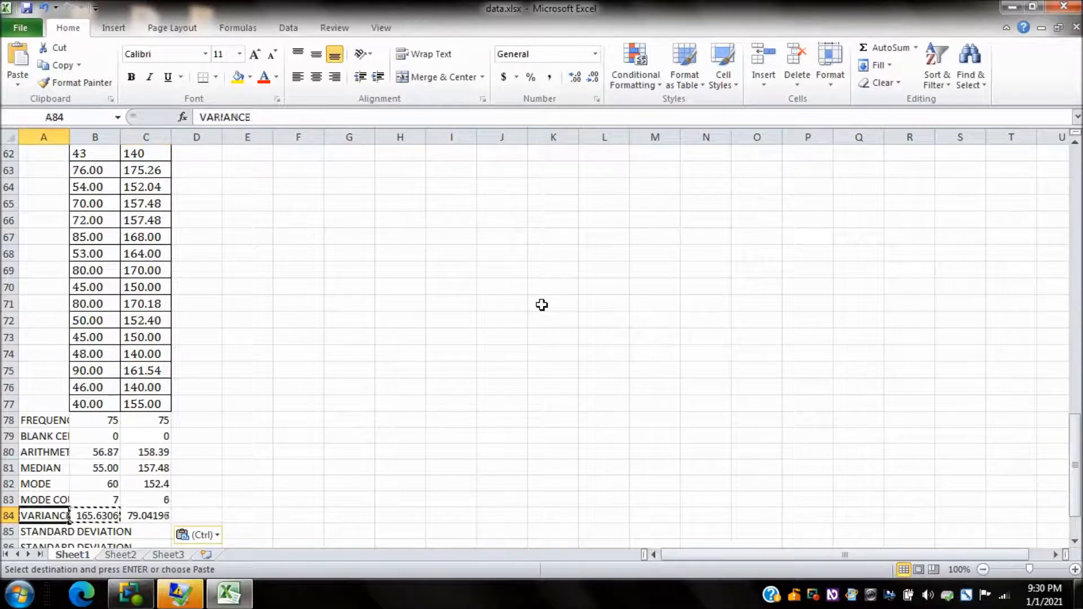
key(Down)
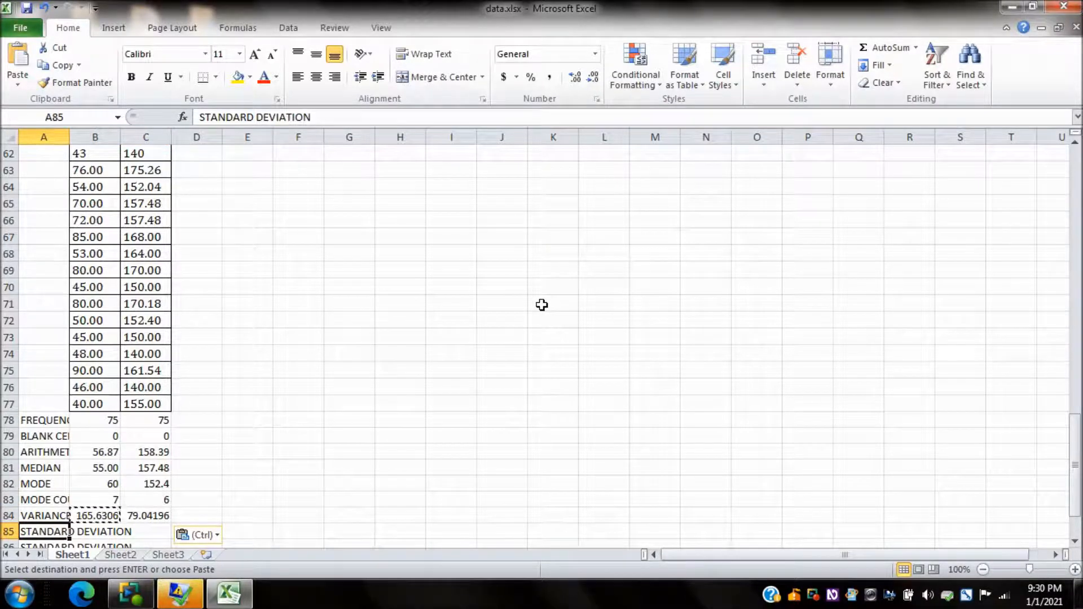
key(Right)
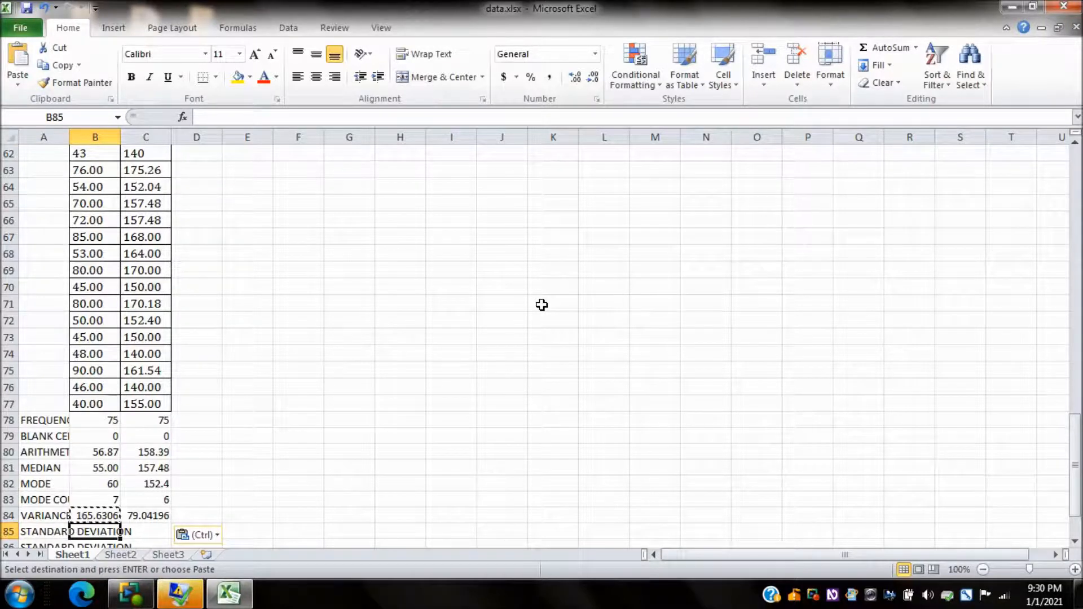
text(=)
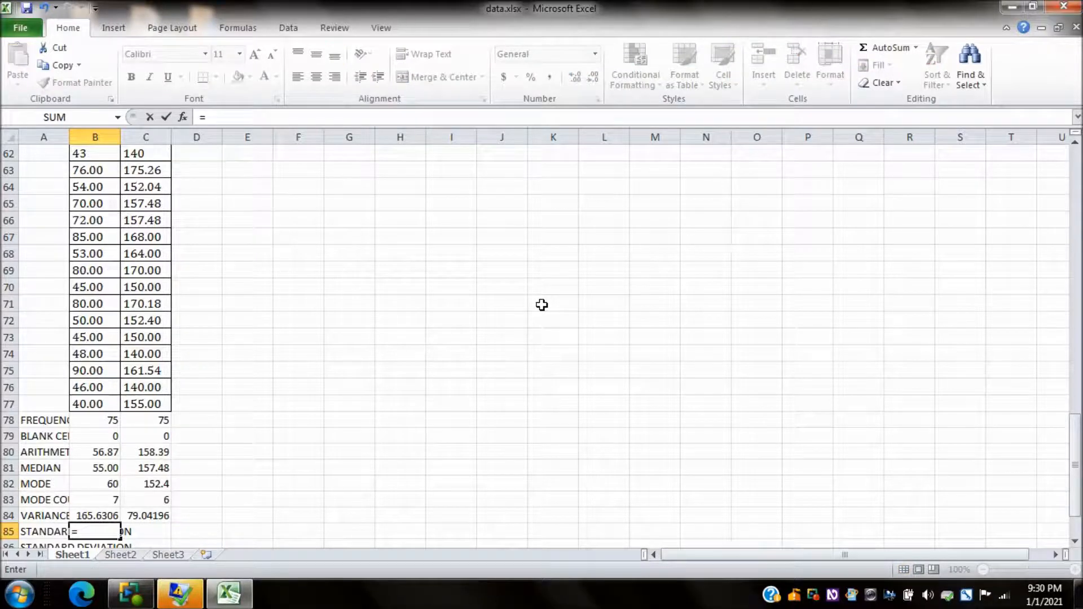
text(stdev)
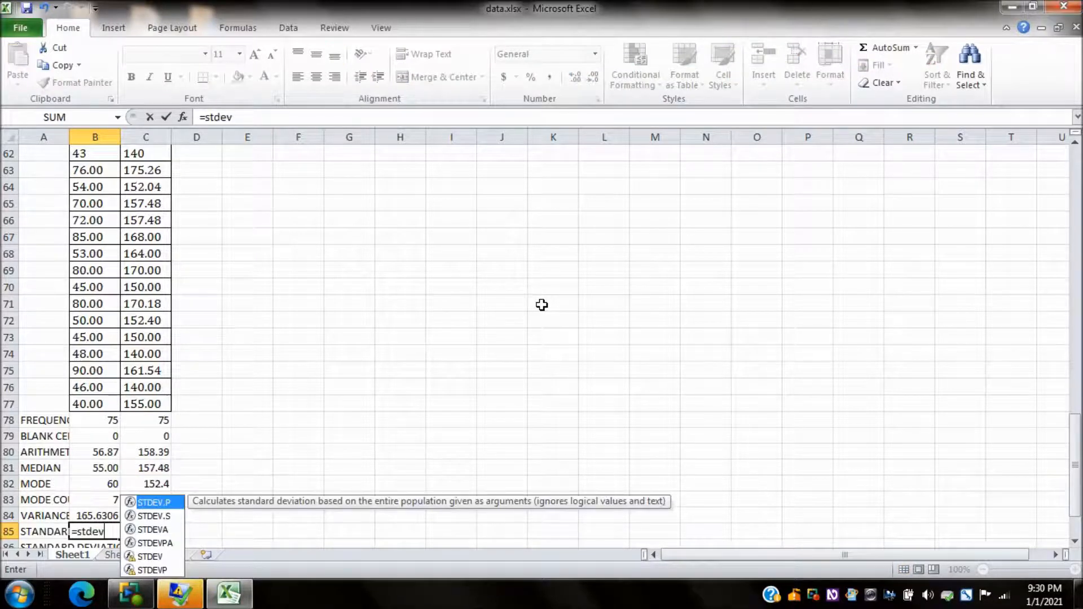
text(a(b)
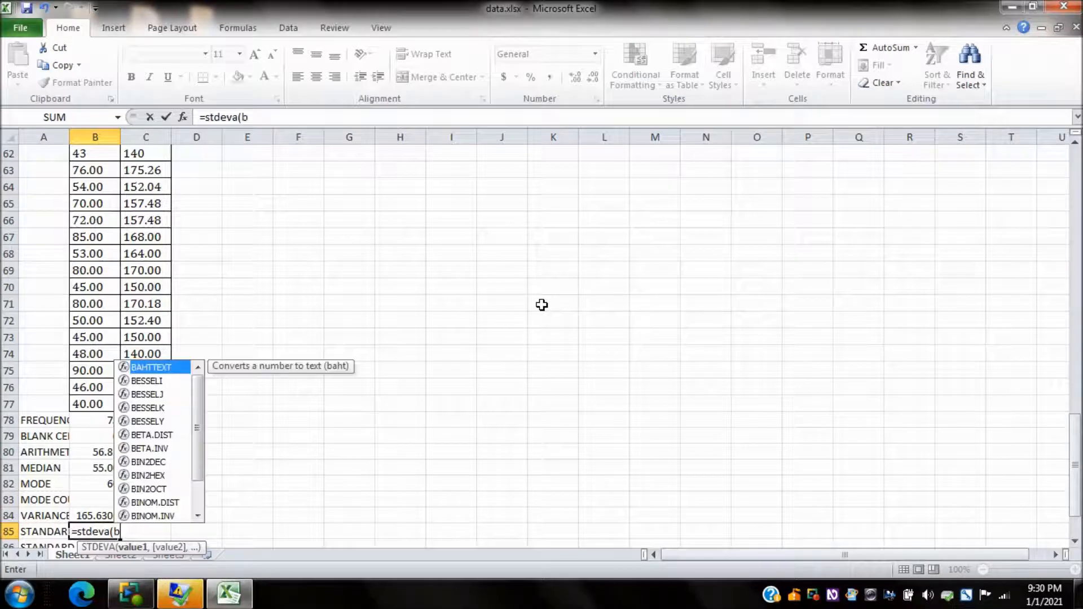
text(3:b77))
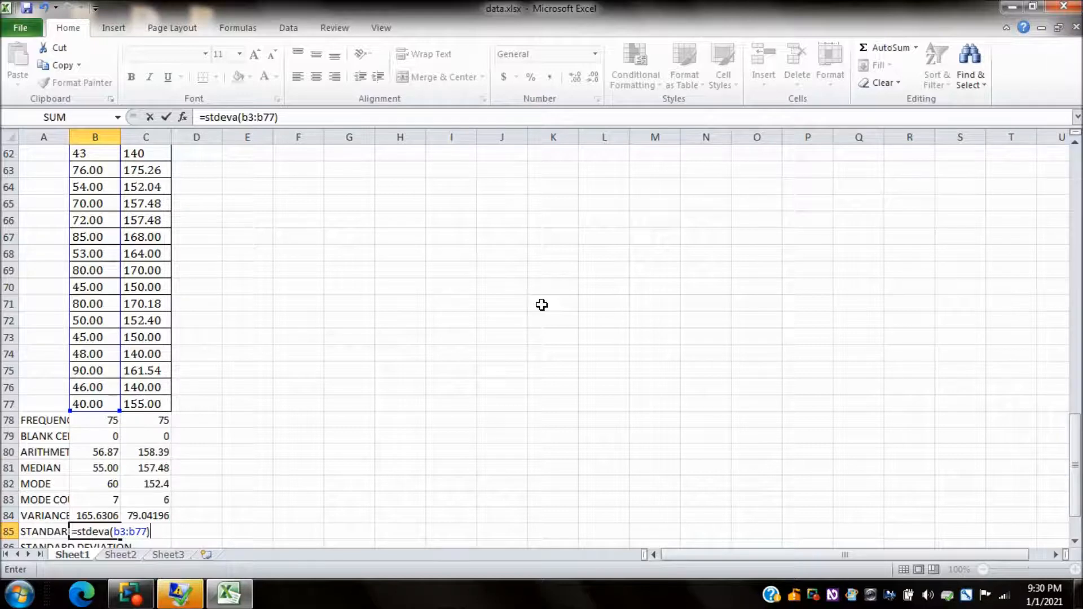
key(Return)
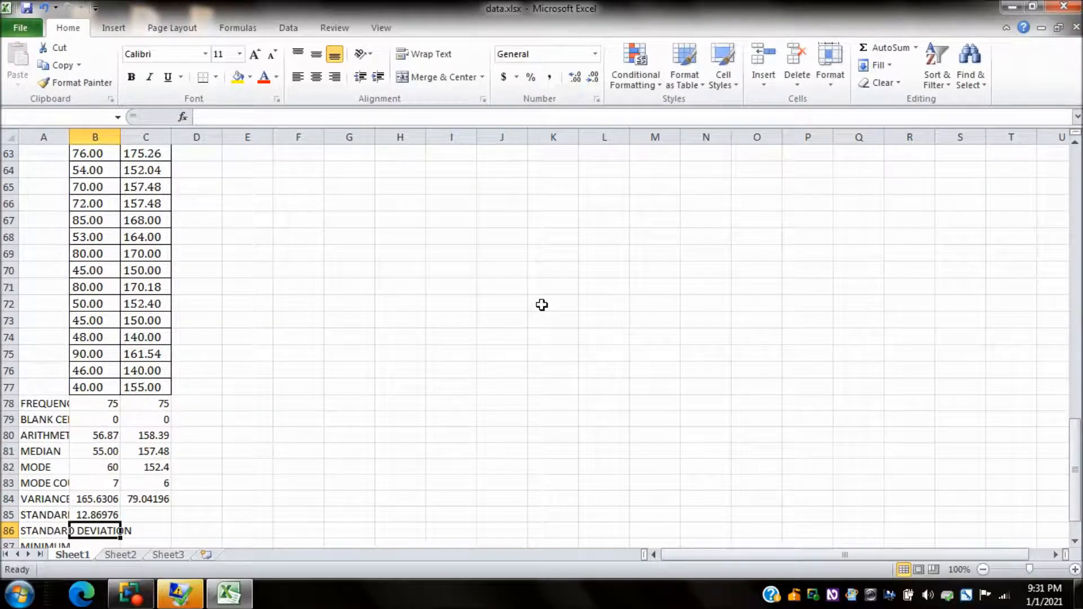
Step: Copy the standard deviation formula from B85 into C85 for the HEIGHT column
key(Up)
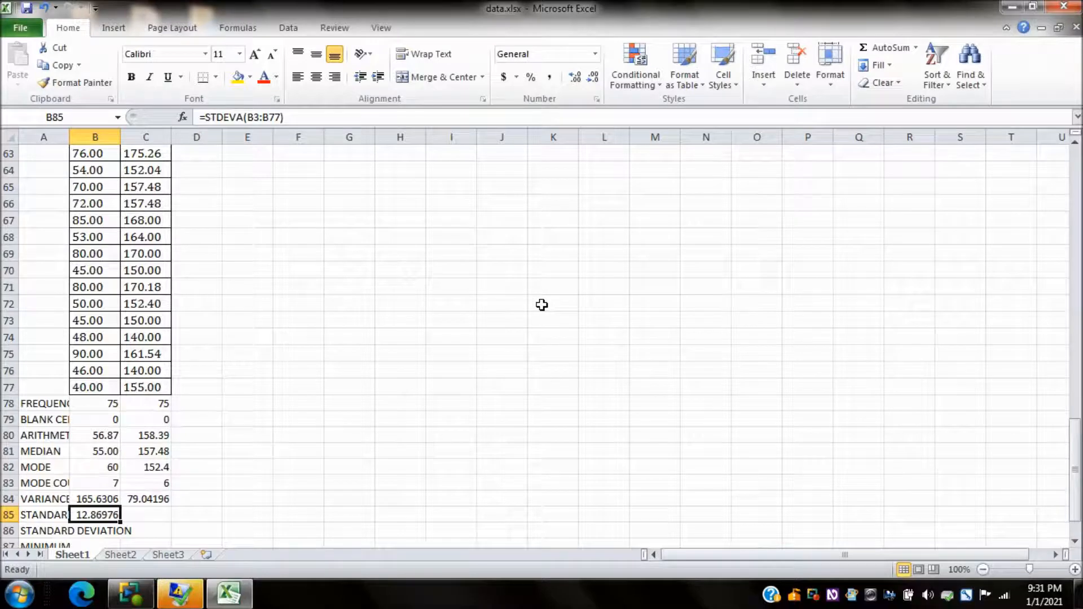
key(ctrl+c)
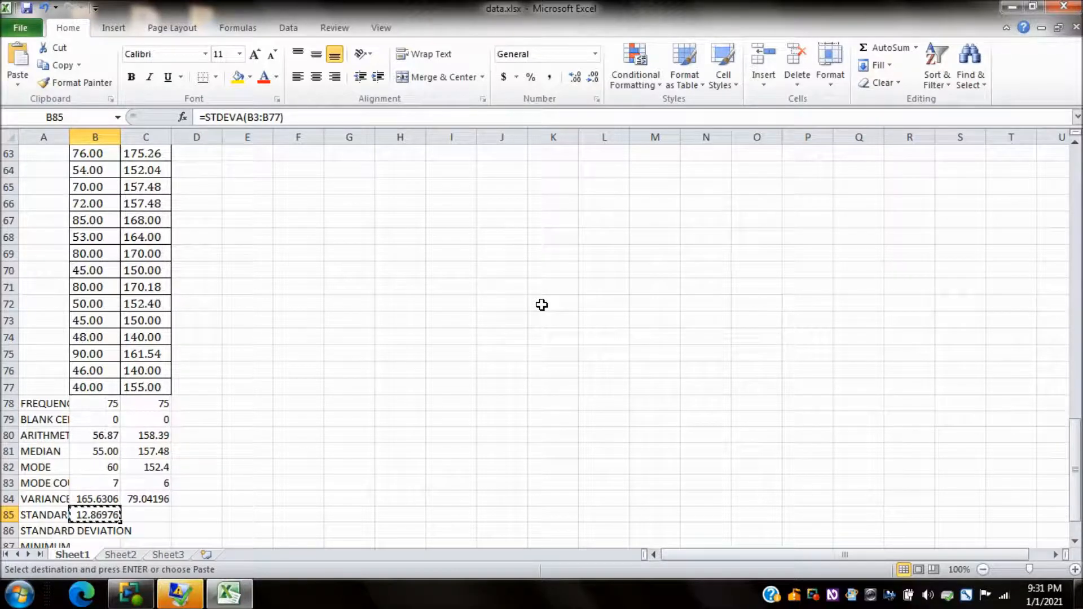
key(Right)
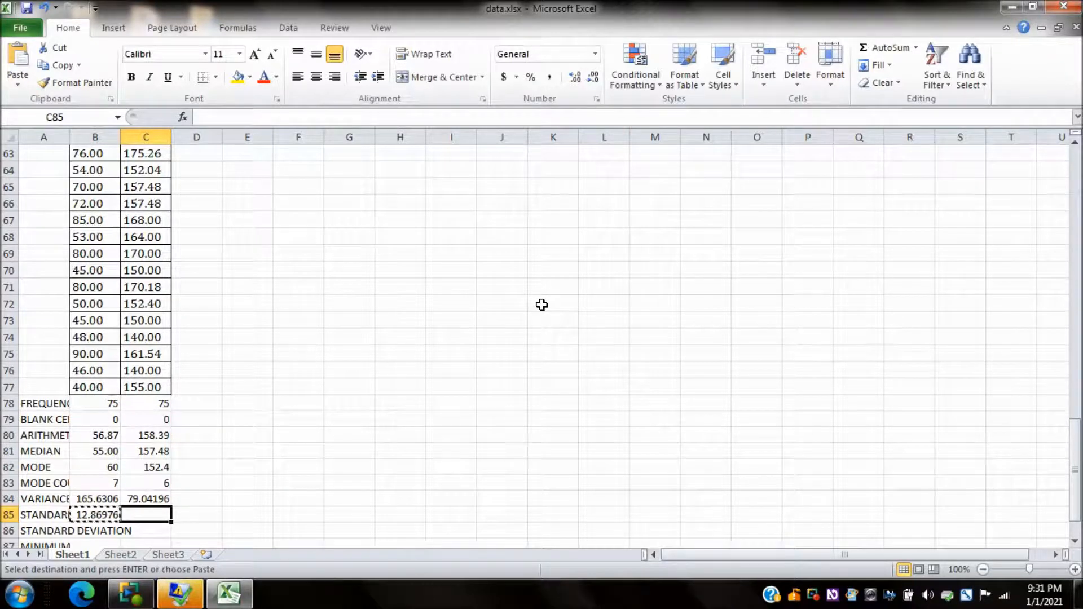
key(ctrl+v)
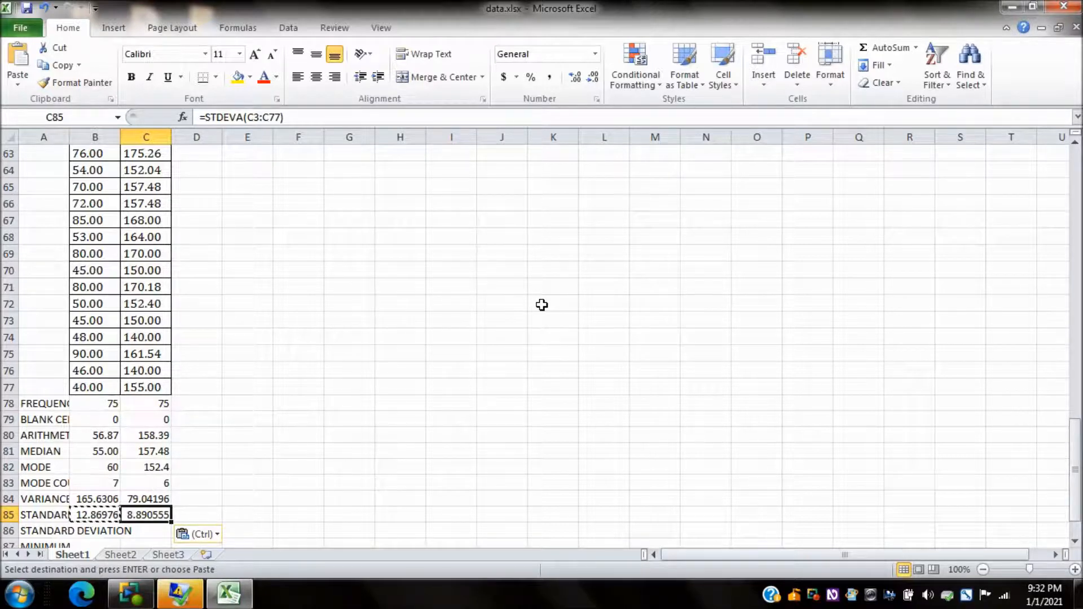
Step: Enter the formula =sqrt(b84) in B86, beside the second STANDARD DEVIATION label, to derive it from the WEIGHT variance
key(Left)
key(Left)
key(Down)
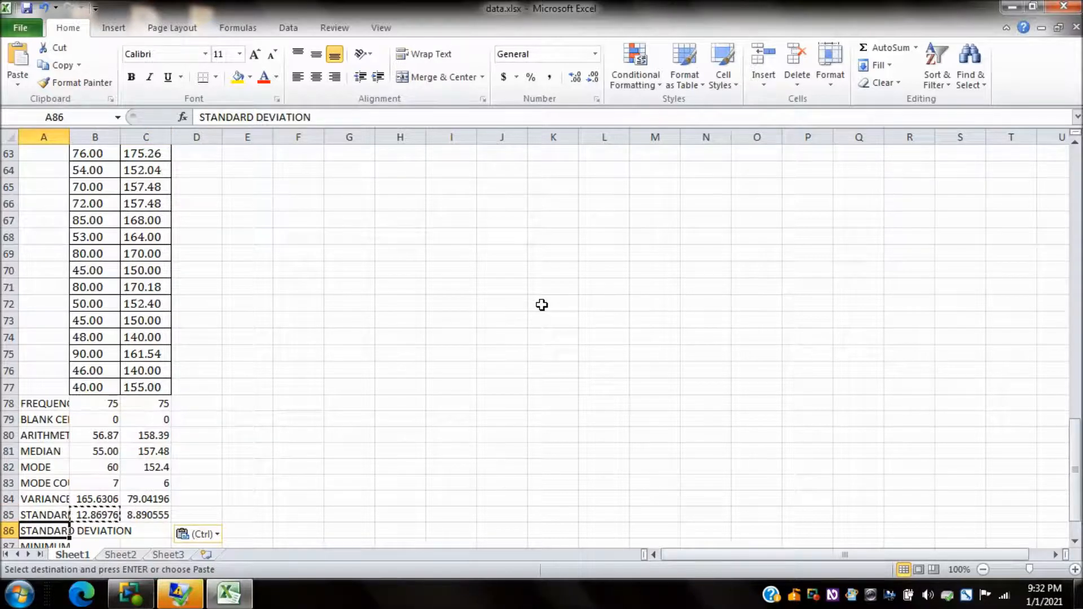
key(Right)
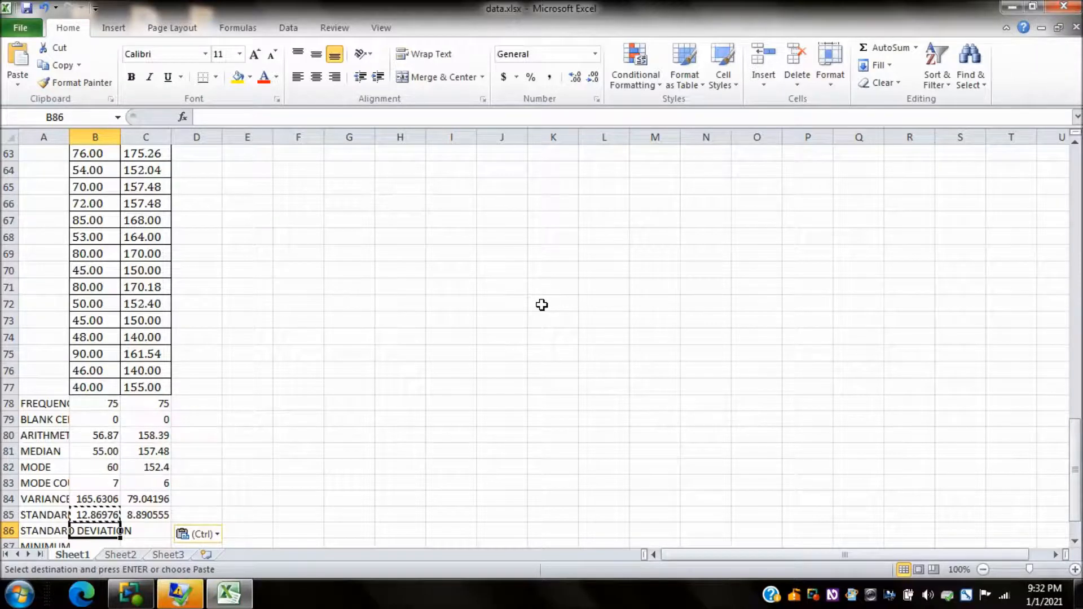
text(=sqrt)
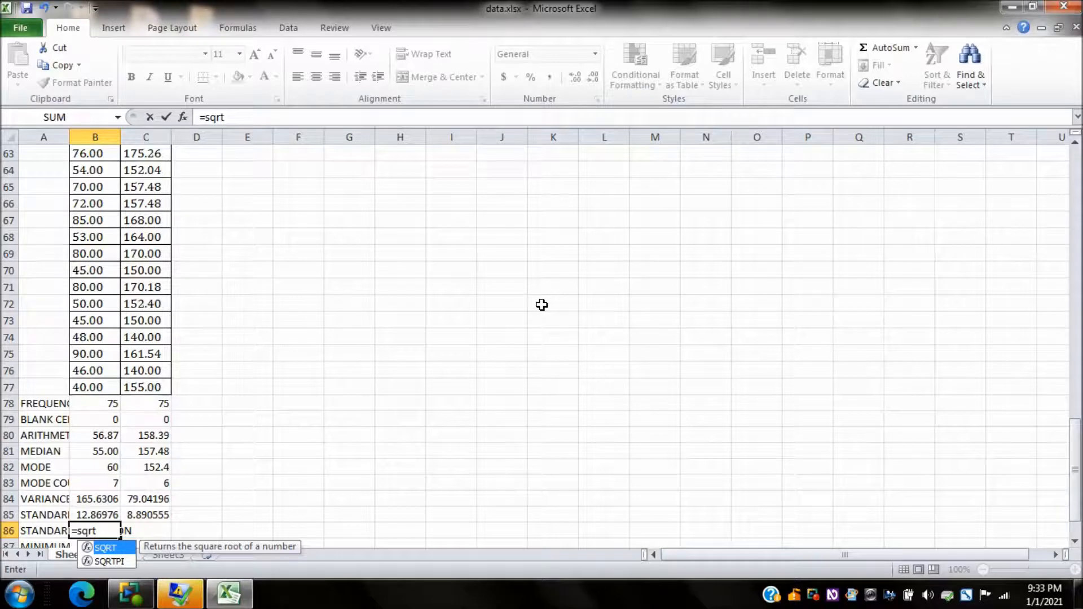
text((b84)
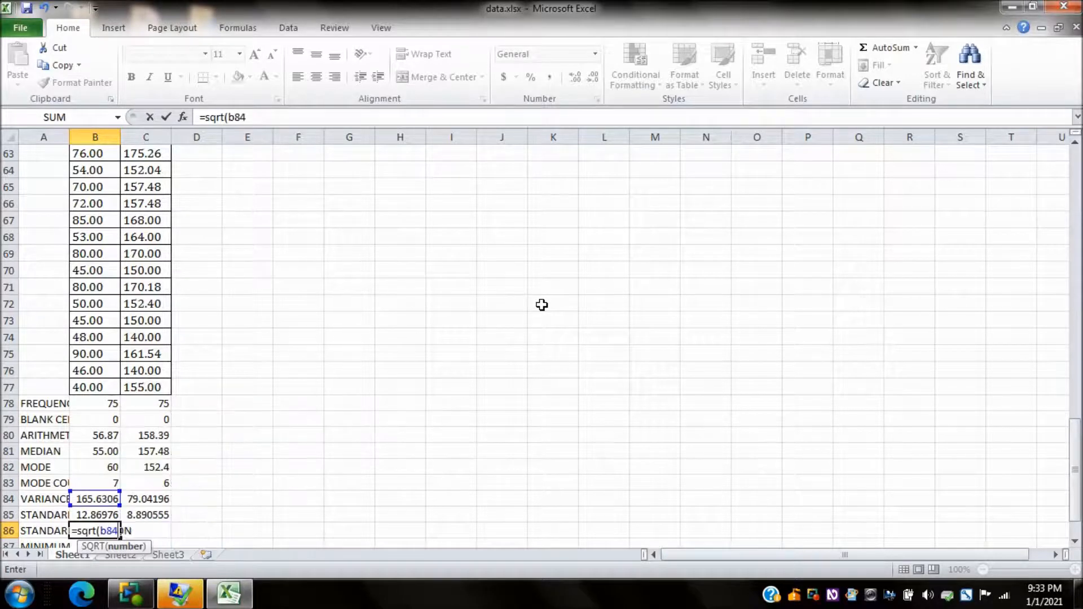
text())
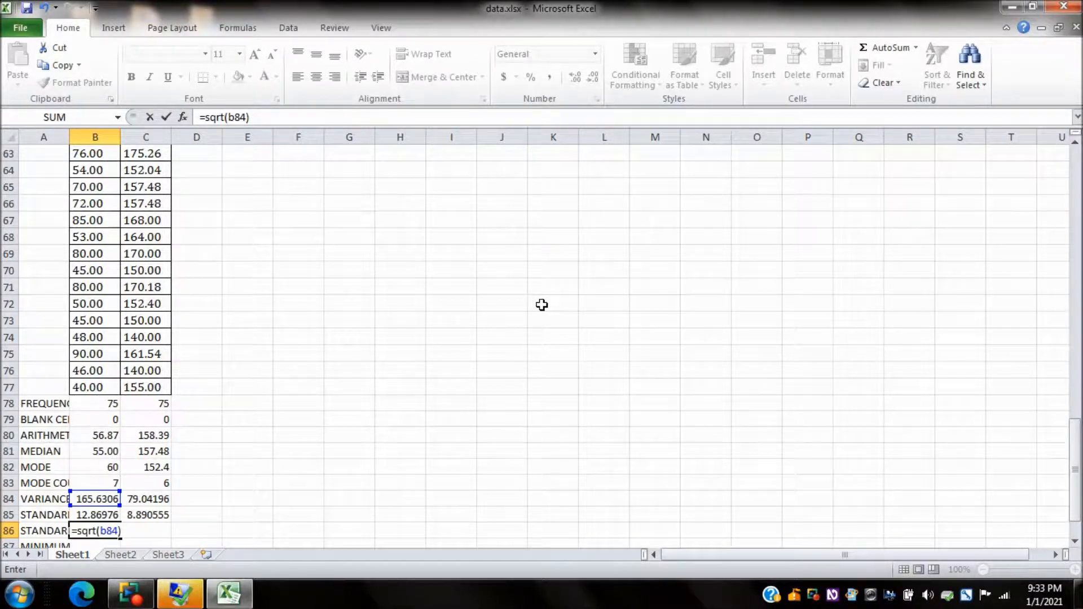
key(Return)
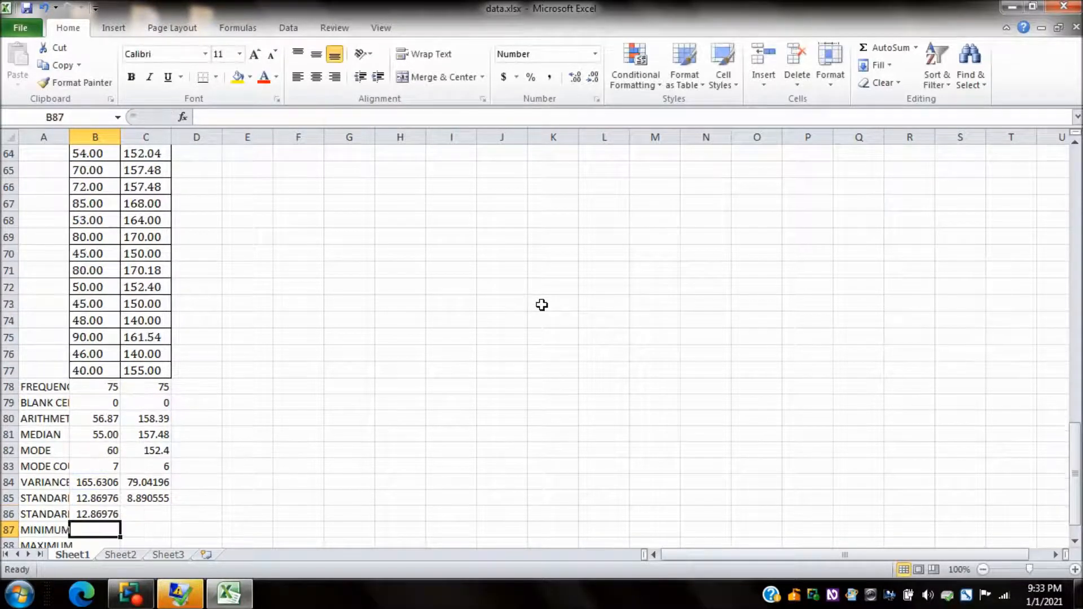
key(Up)
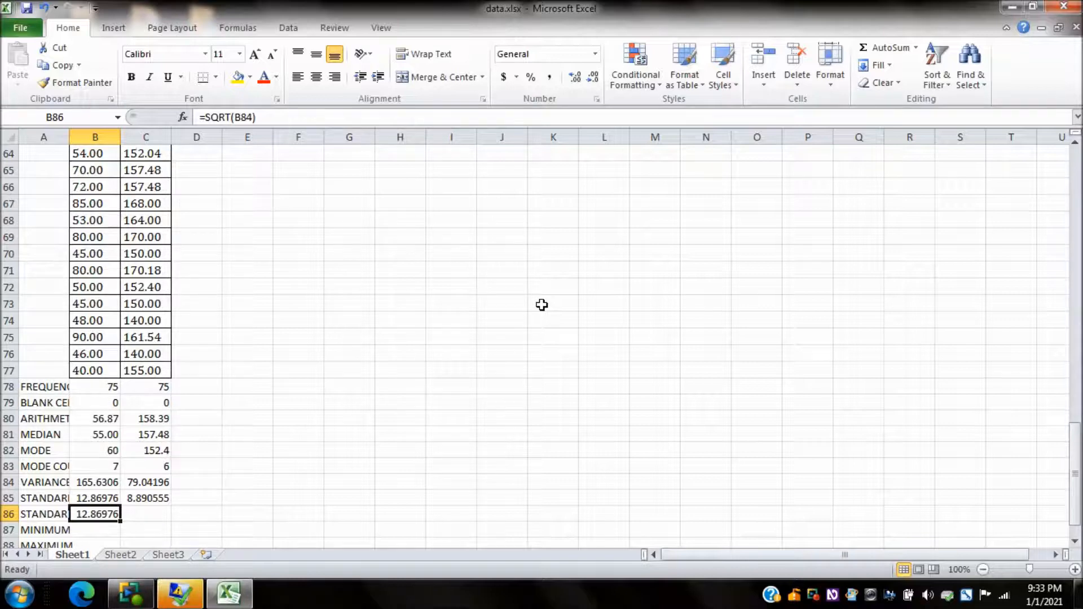
Step: Copy the square-root standard deviation formula from B86 into C86 for the HEIGHT column
key(ctrl+c)
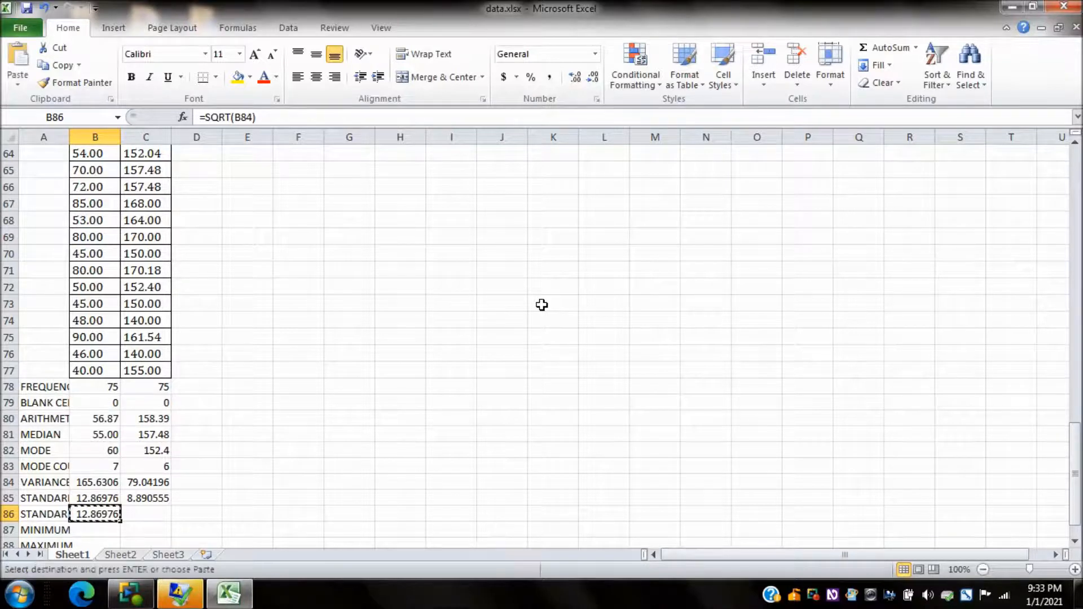
key(Right)
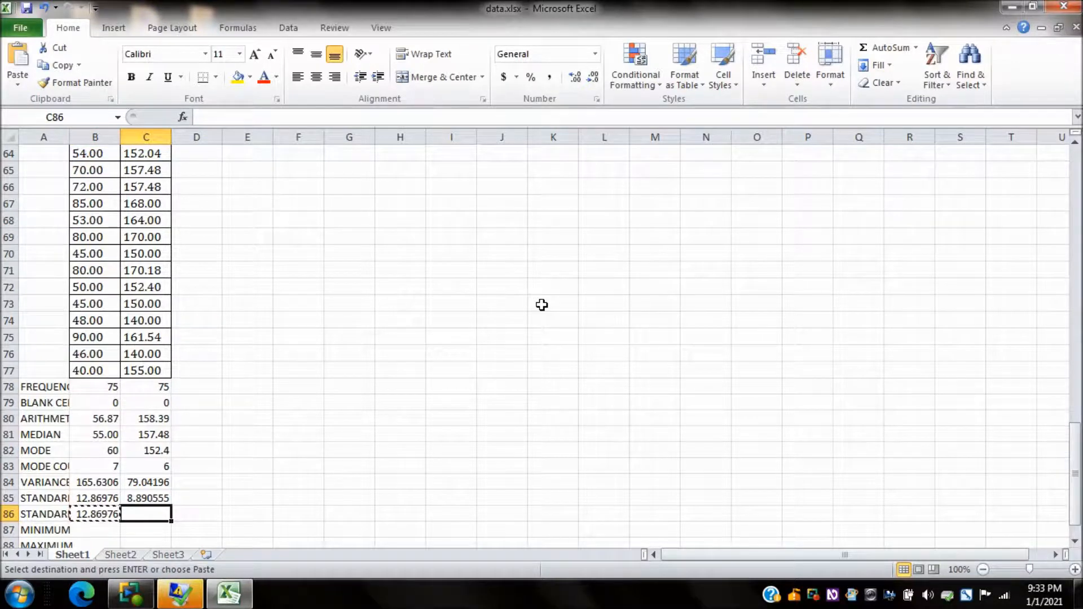
key(ctrl+v)
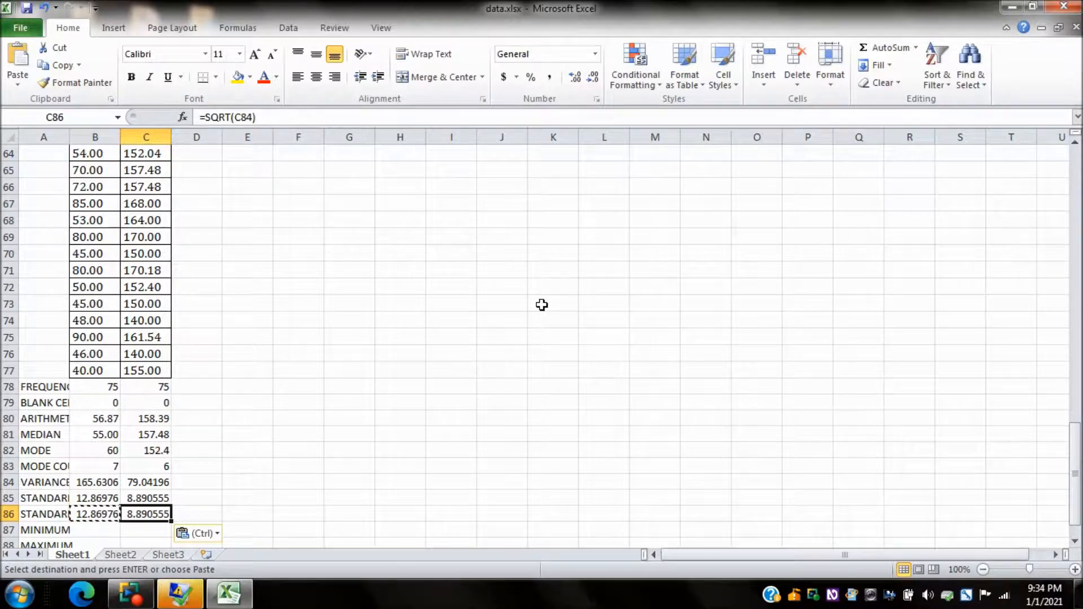
Step: Enter the formula =min(b3:b77) in B87, beside the MINIMUM label, for the WEIGHT column
key(Left)
key(Left)
key(Down)
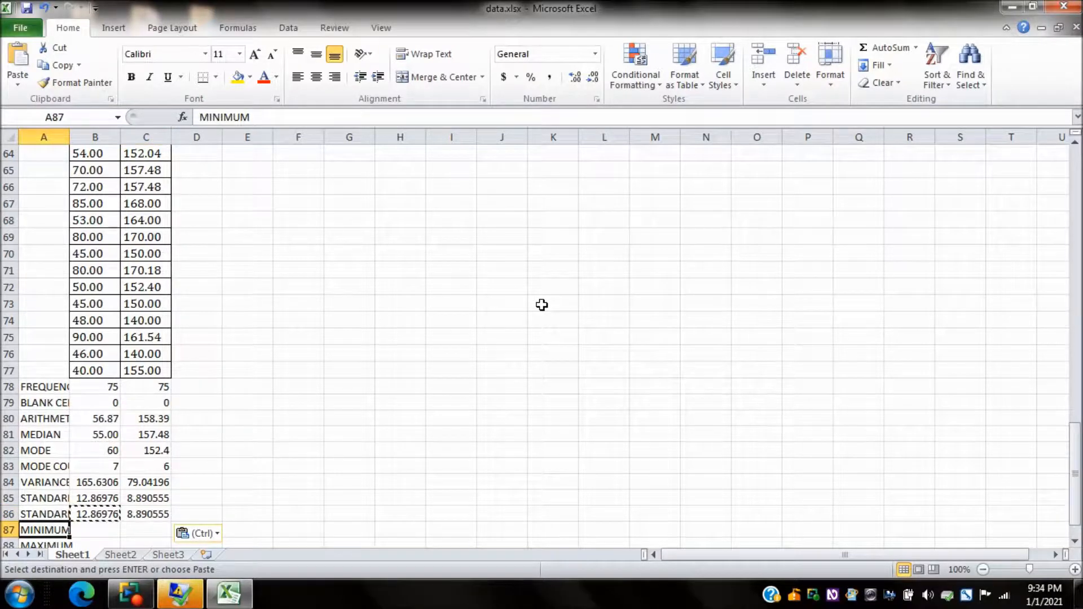
key(Right)
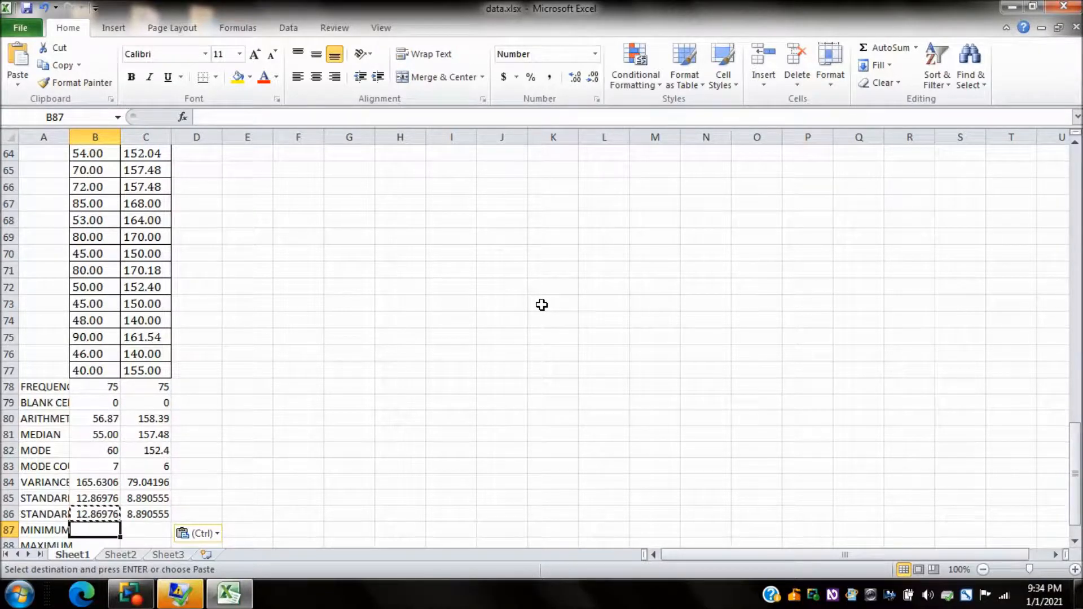
text(=min)
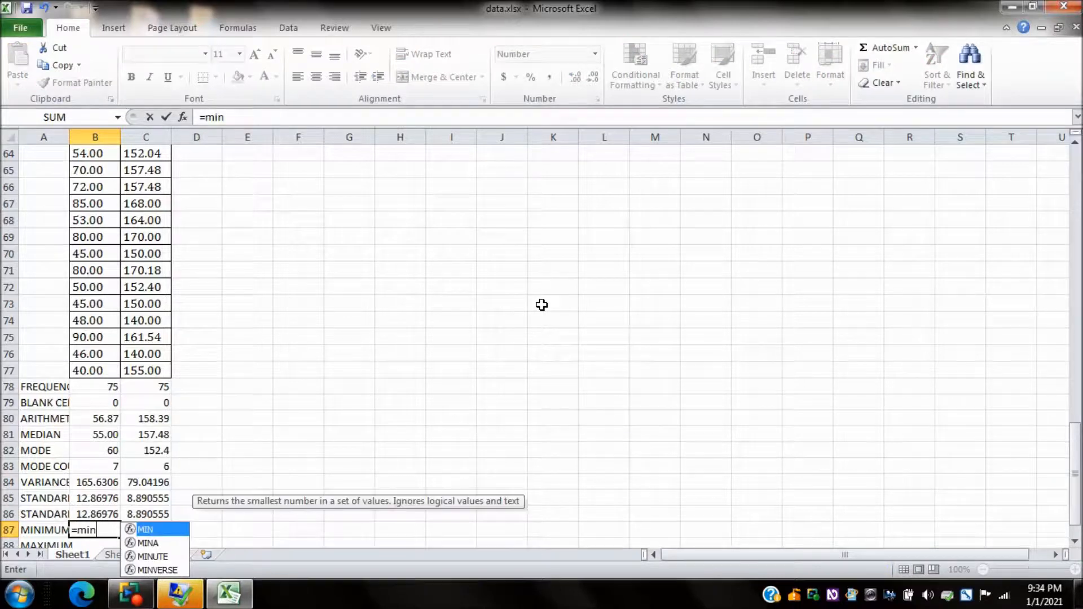
text((b3)
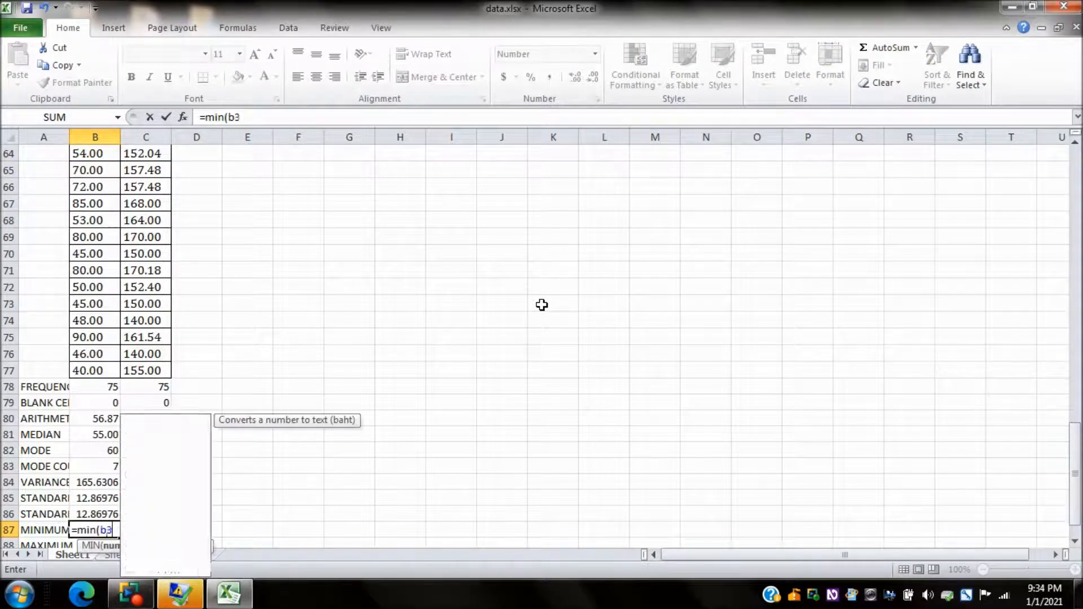
text(:b77))
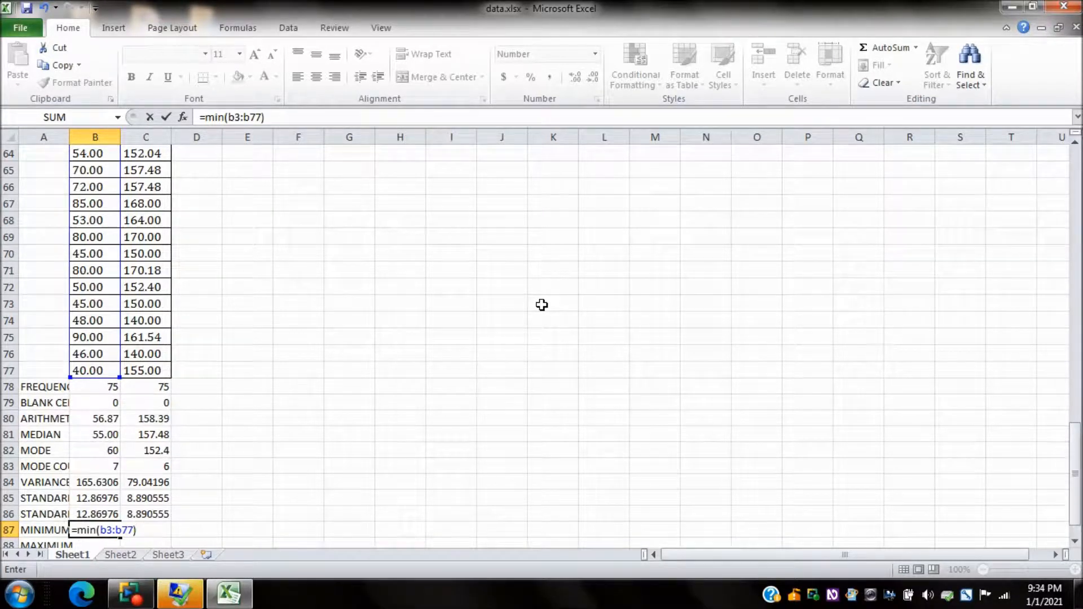
key(Return)
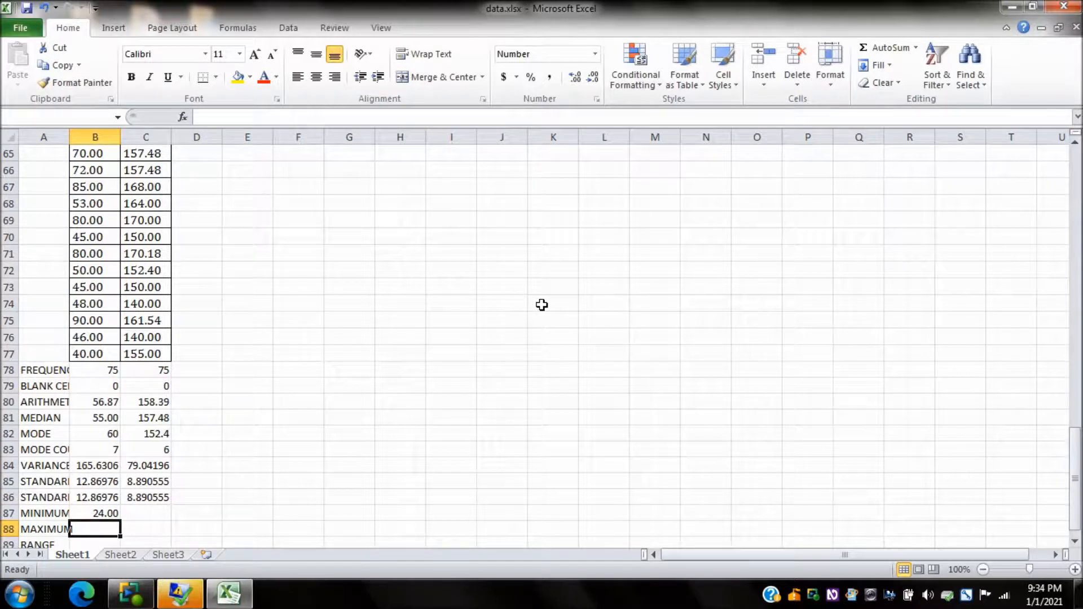
Step: Copy the minimum formula from B87 into C87 for the HEIGHT column
key(Up)
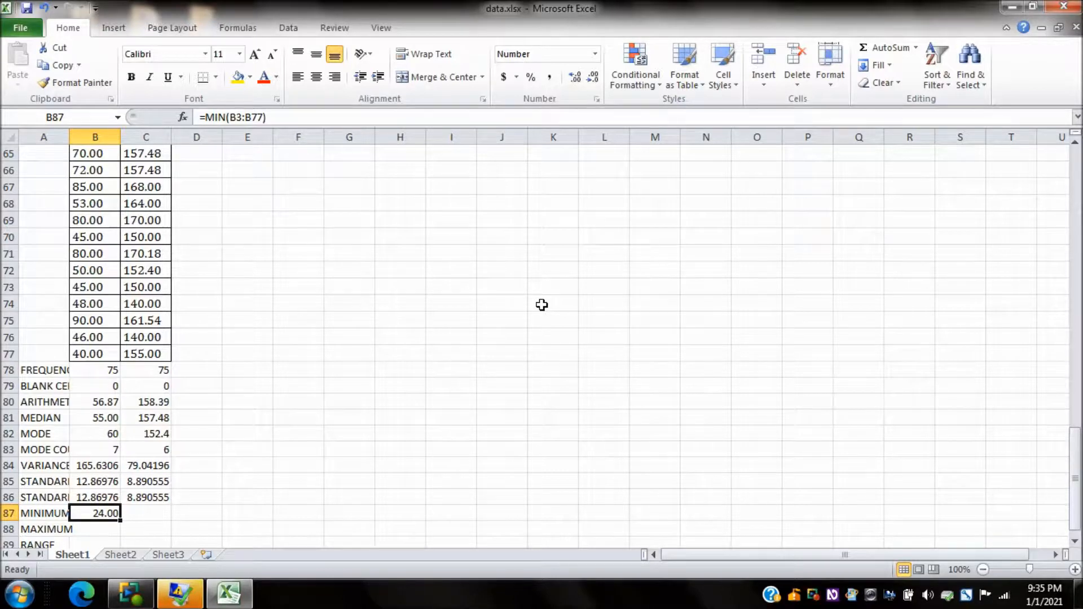
key(ctrl+c)
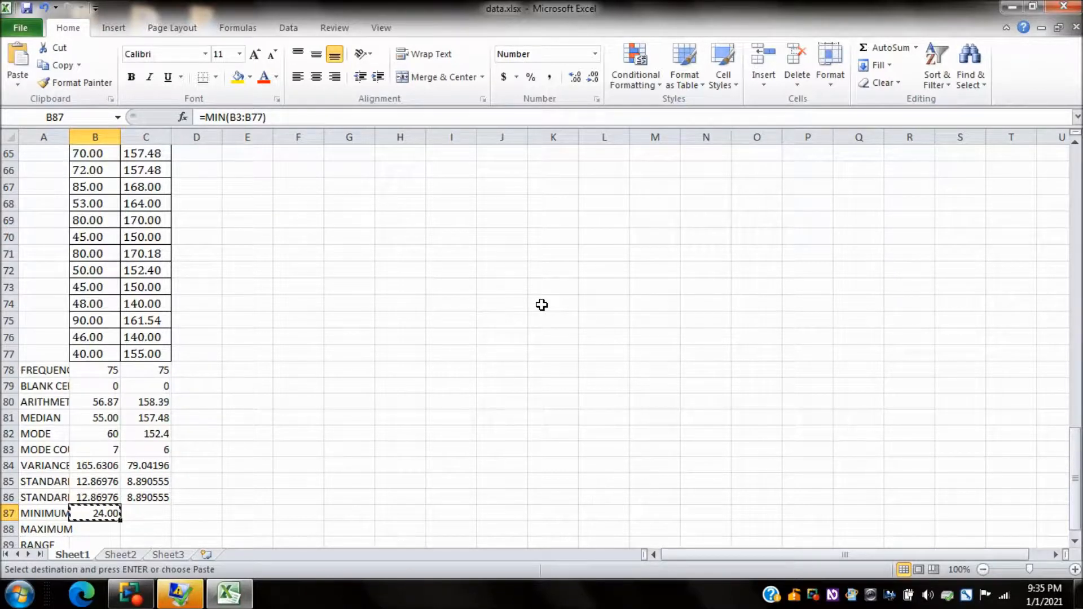
key(Right)
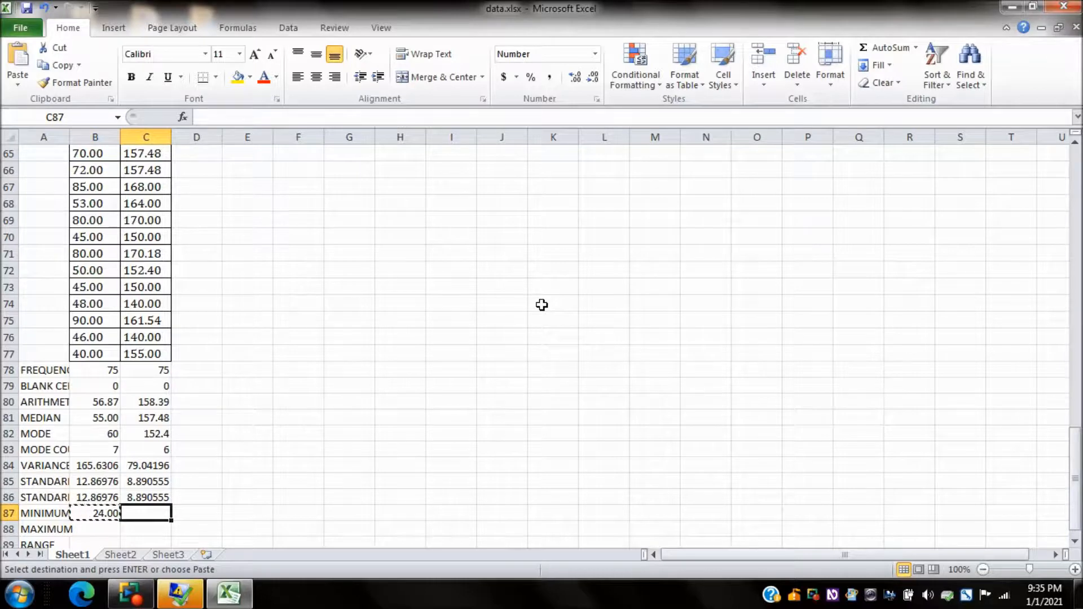
key(ctrl+v)
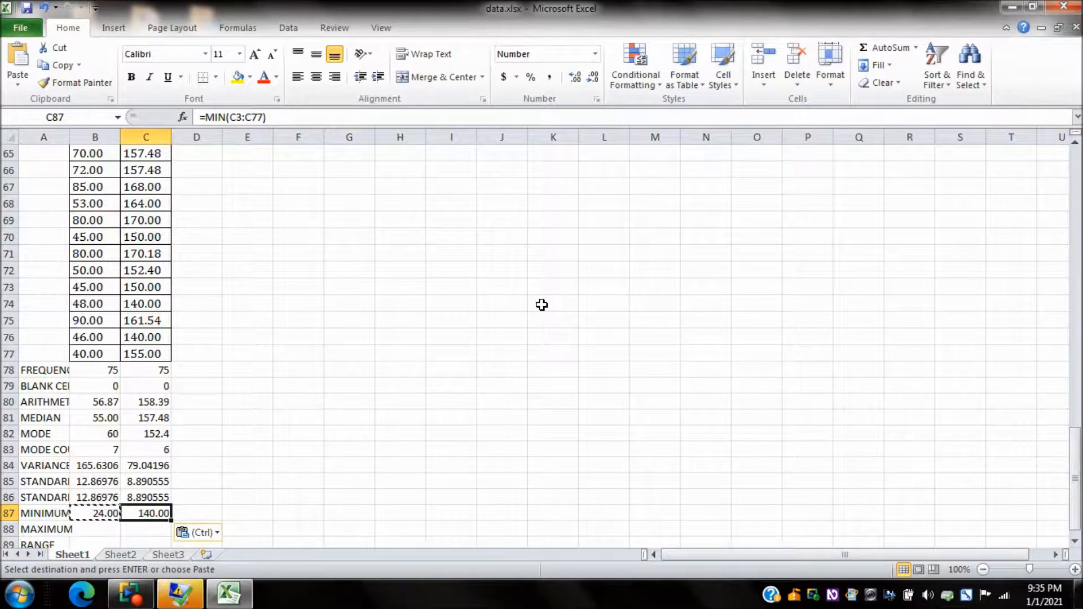
Step: Enter the formula =max(b3:b77) in B88, beside the MAXIMUM label, for the WEIGHT column
key(Left)
key(Left)
key(Down)
key(Right)
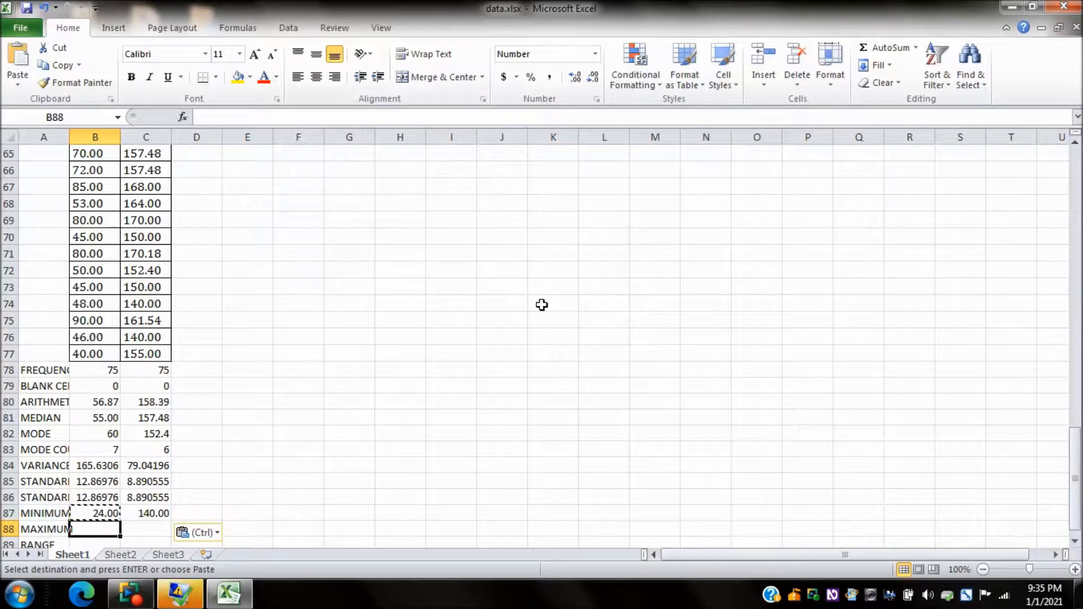
text(=)
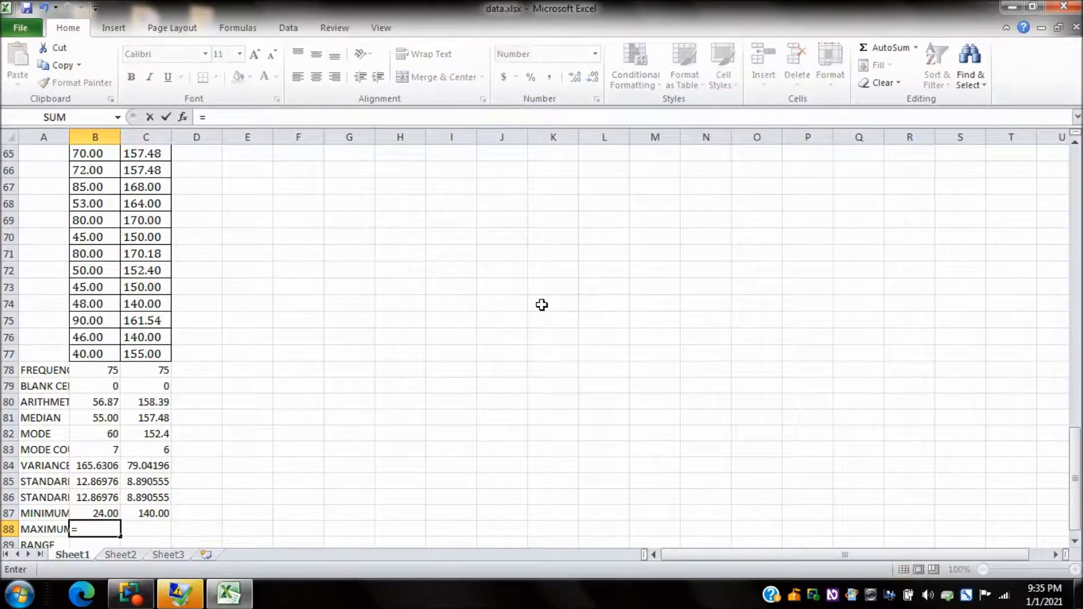
text(max)
text(()
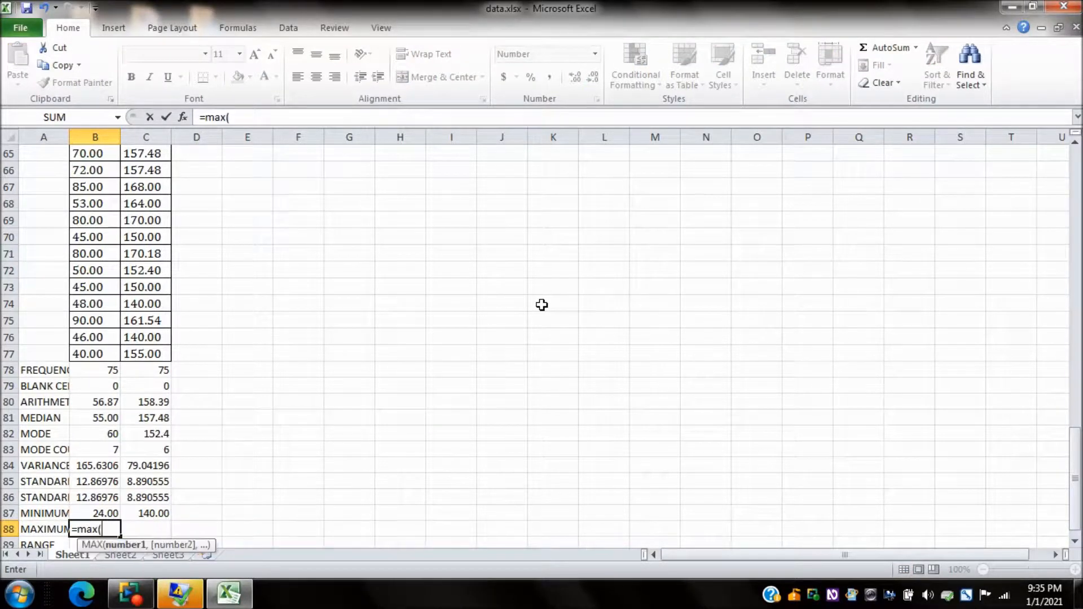
text(b3:b)
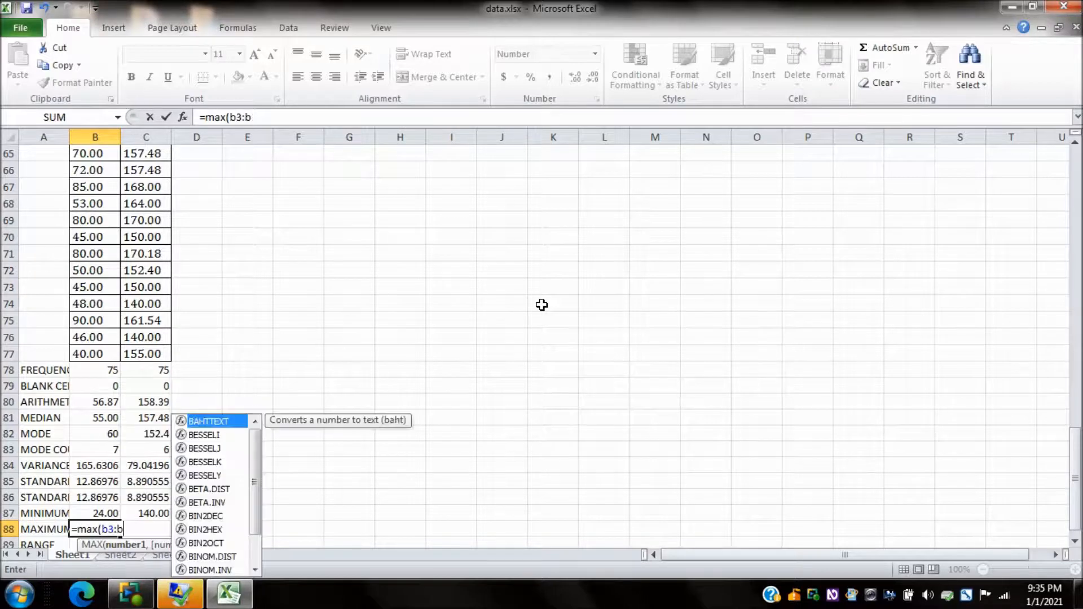
text(77))
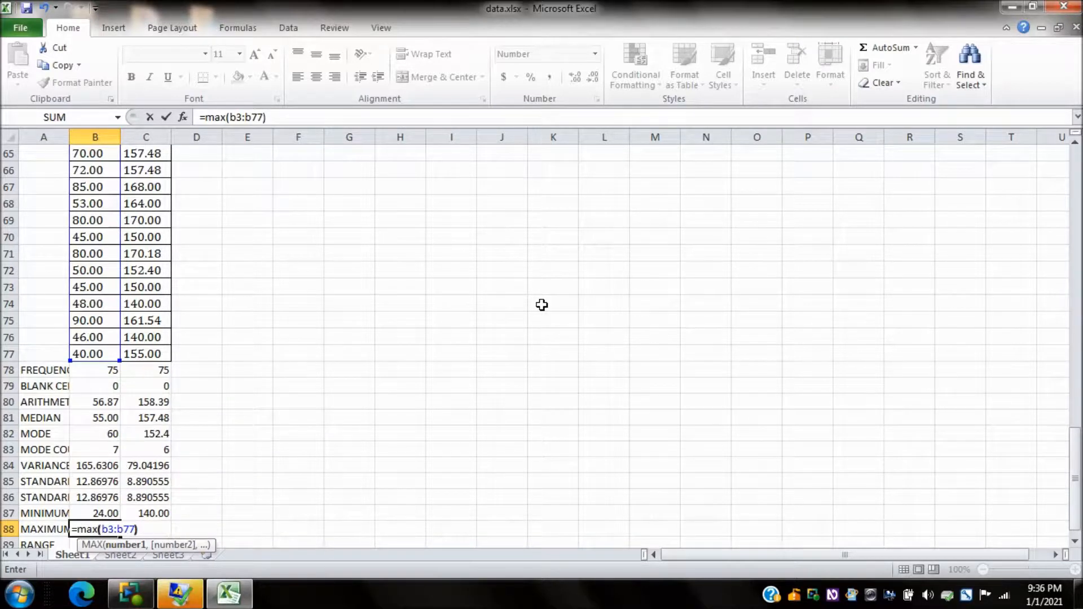
key(Return)
Step: Copy the maximum formula from B88 into C88 for the HEIGHT column
key(Up)
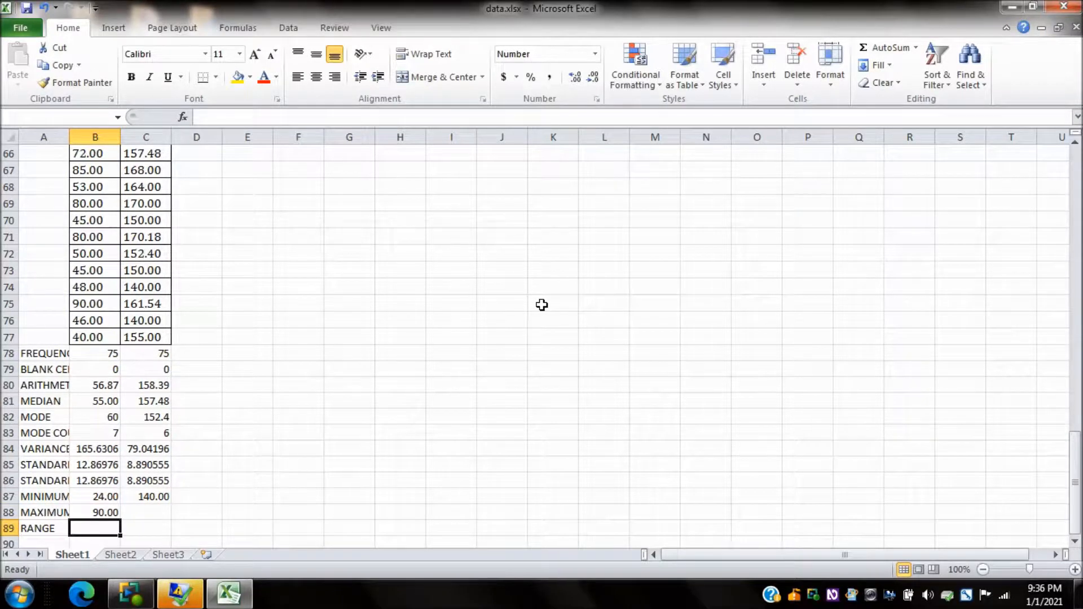
key(Up)
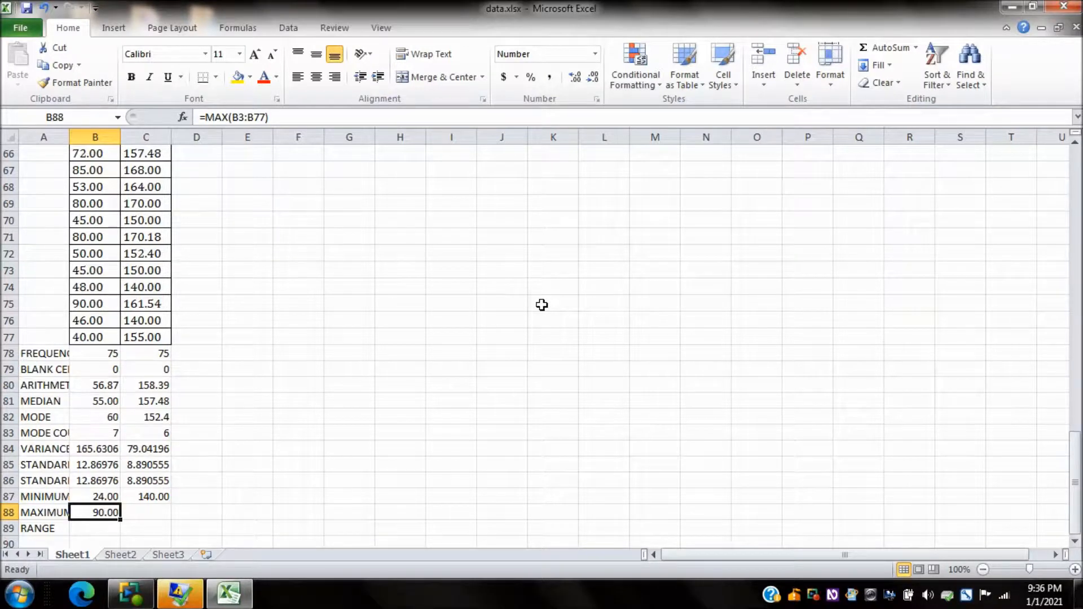
key(ctrl+c)
key(Right)
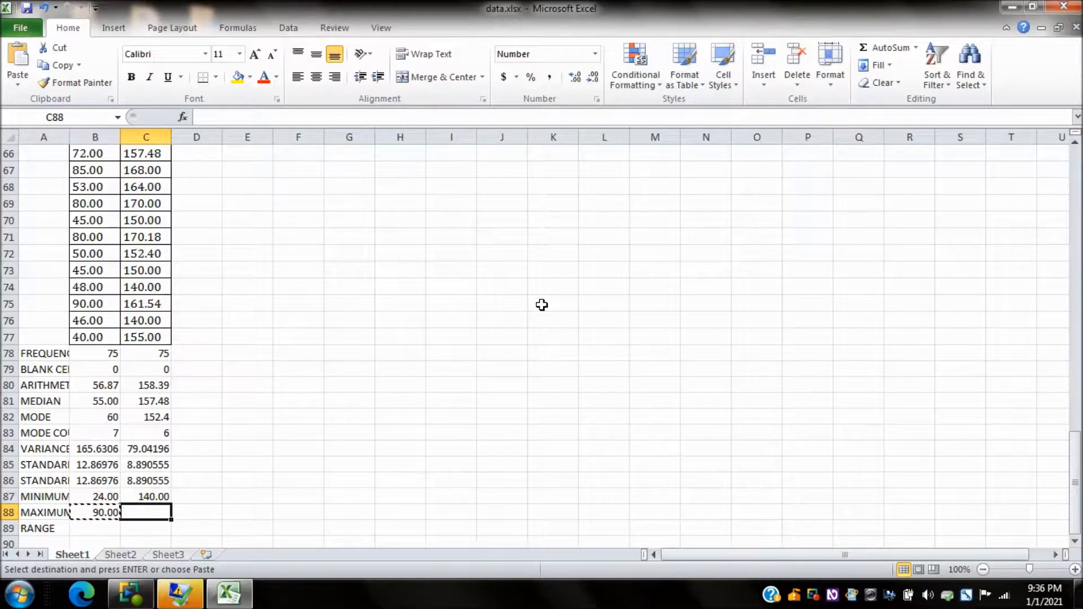
key(ctrl+v)
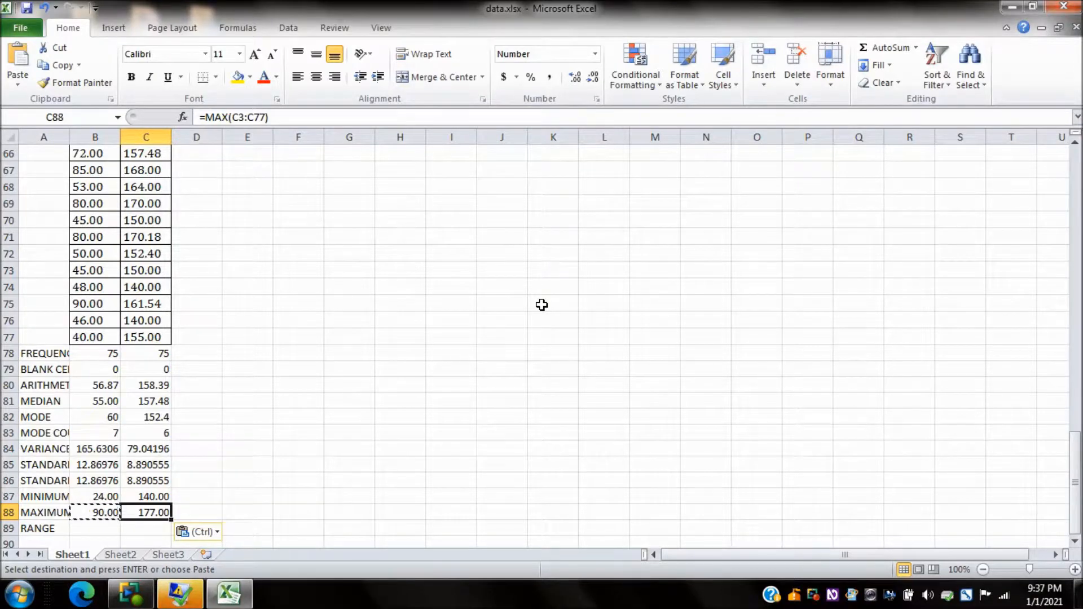
Step: Enter the formula =max(b3:b77)-min(b3:b77) in B89, beside the RANGE label, for the WEIGHT column
key(Left)
key(Left)
key(Down)
key(Right)
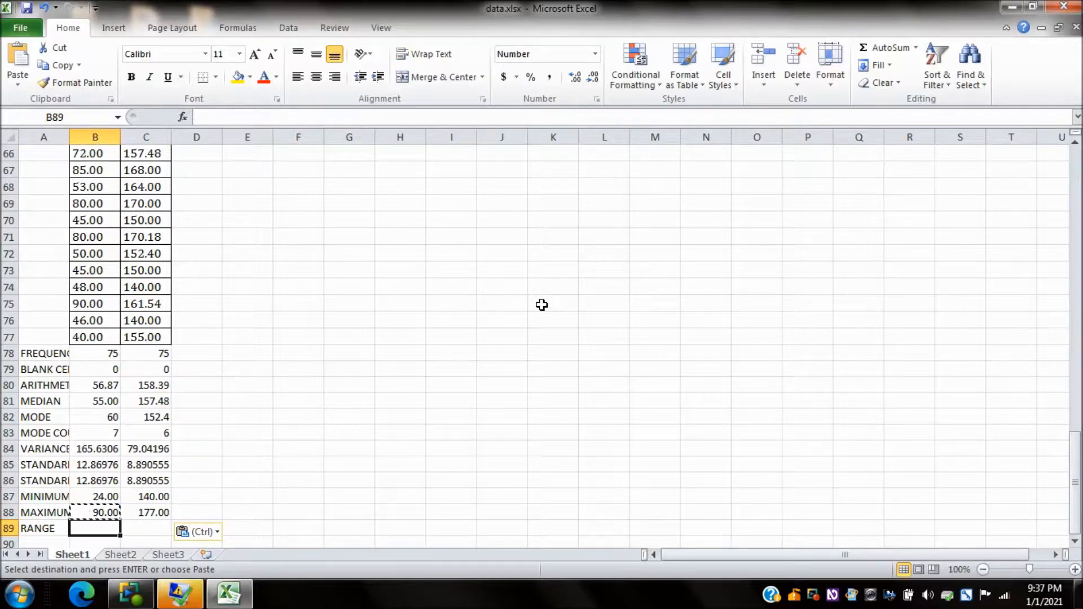
text(=)
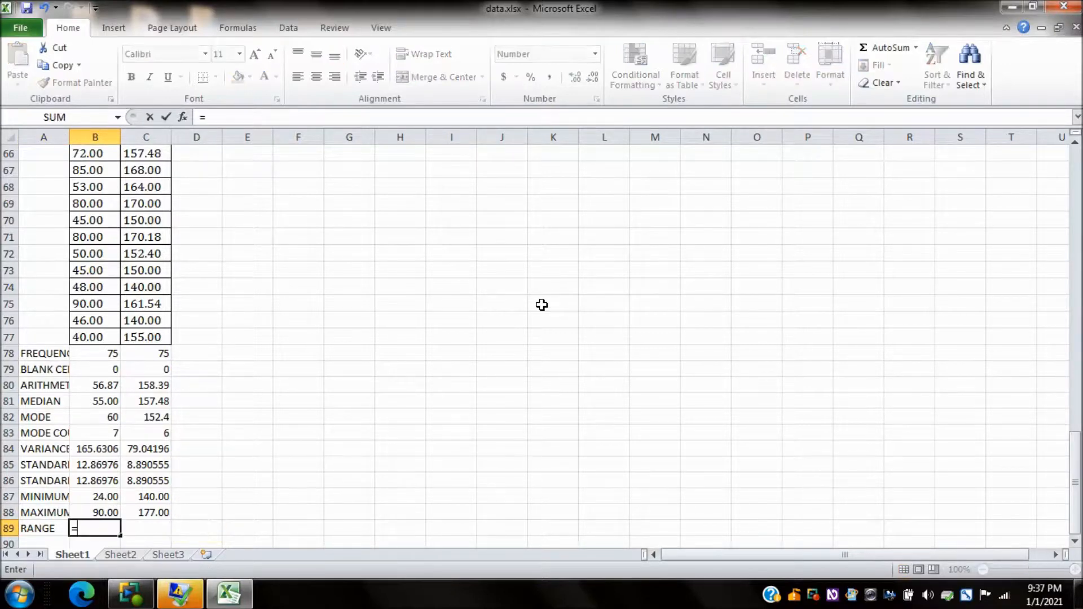
text(max)
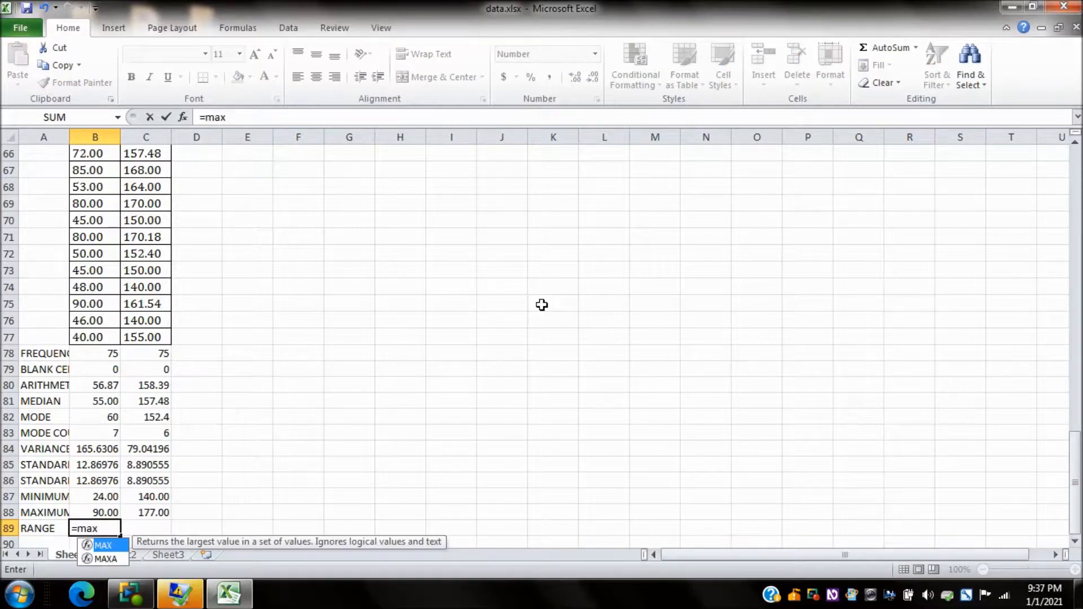
text((b3)
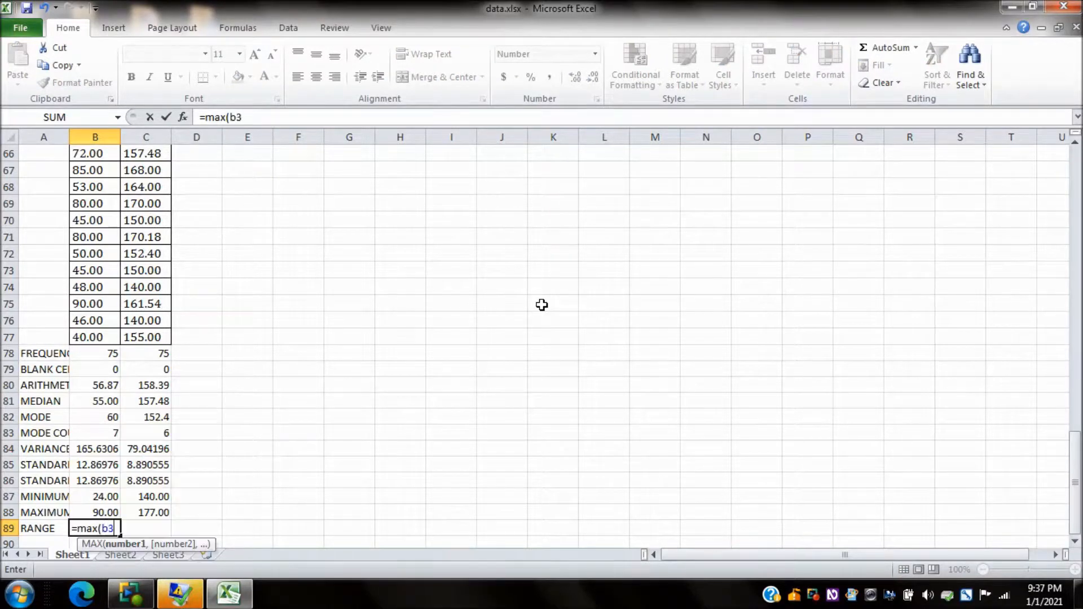
text(:b77))
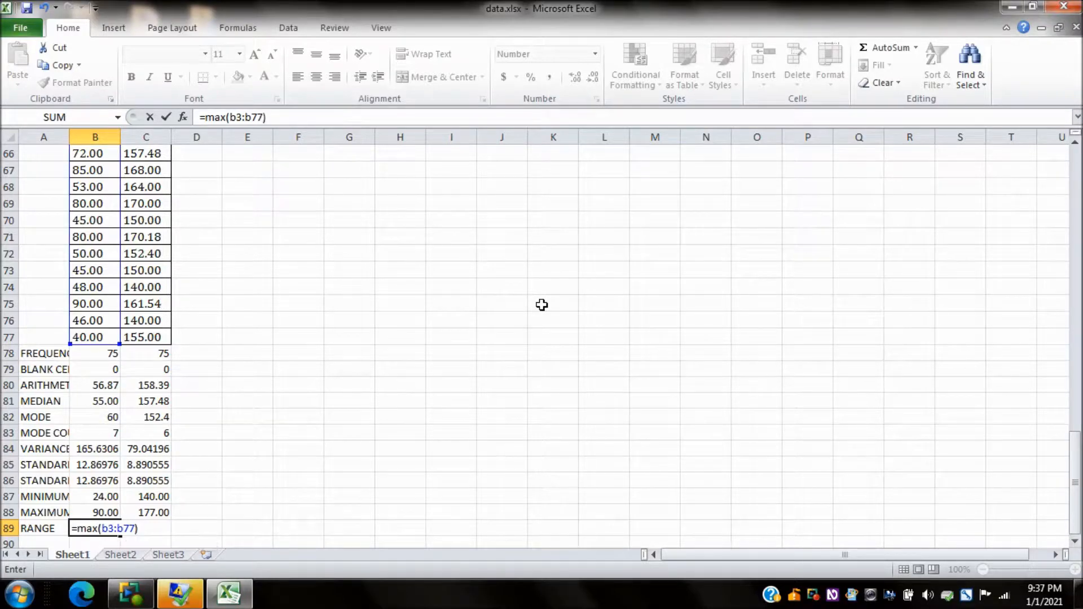
text(-min)
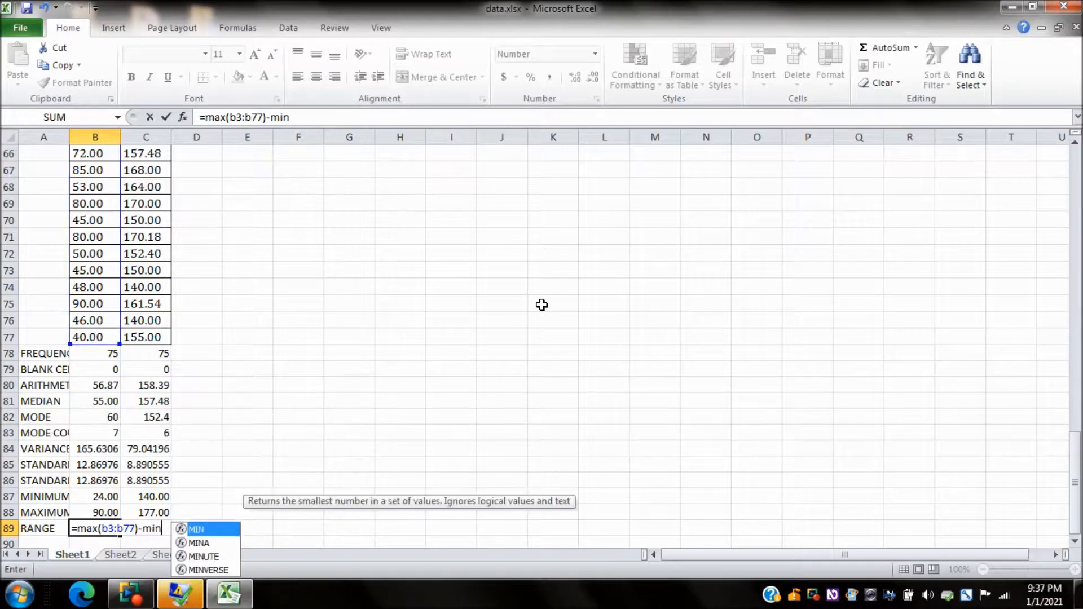
text((b)
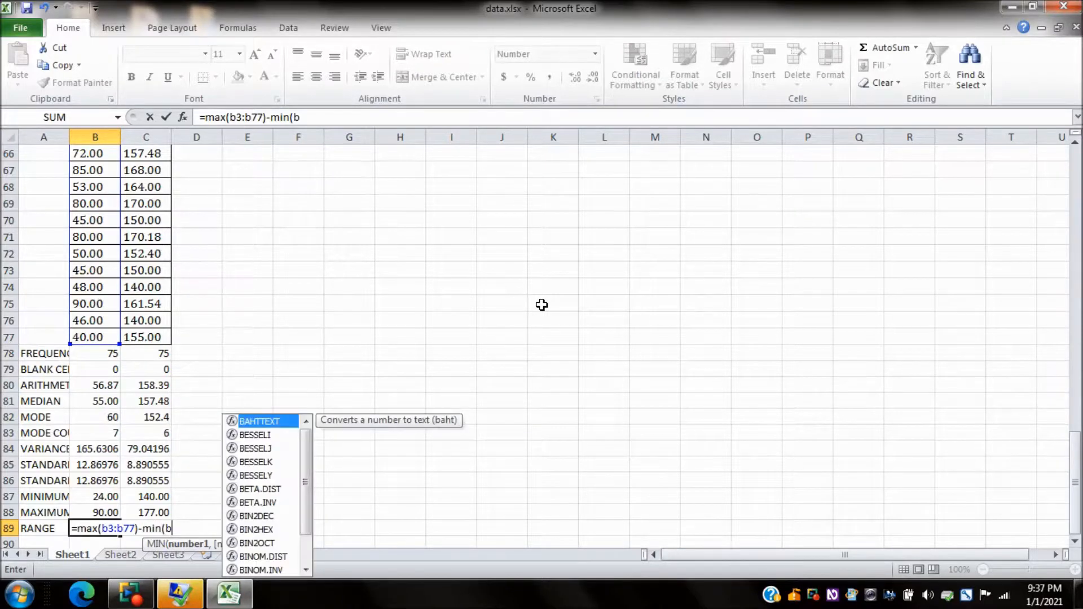
text(3:b77))
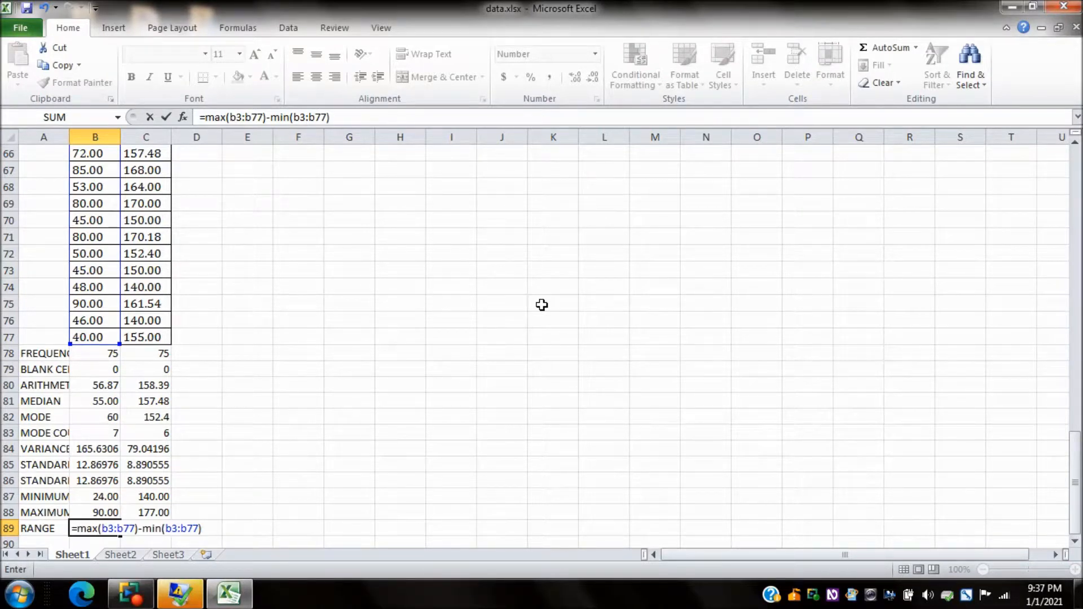
key(Return)
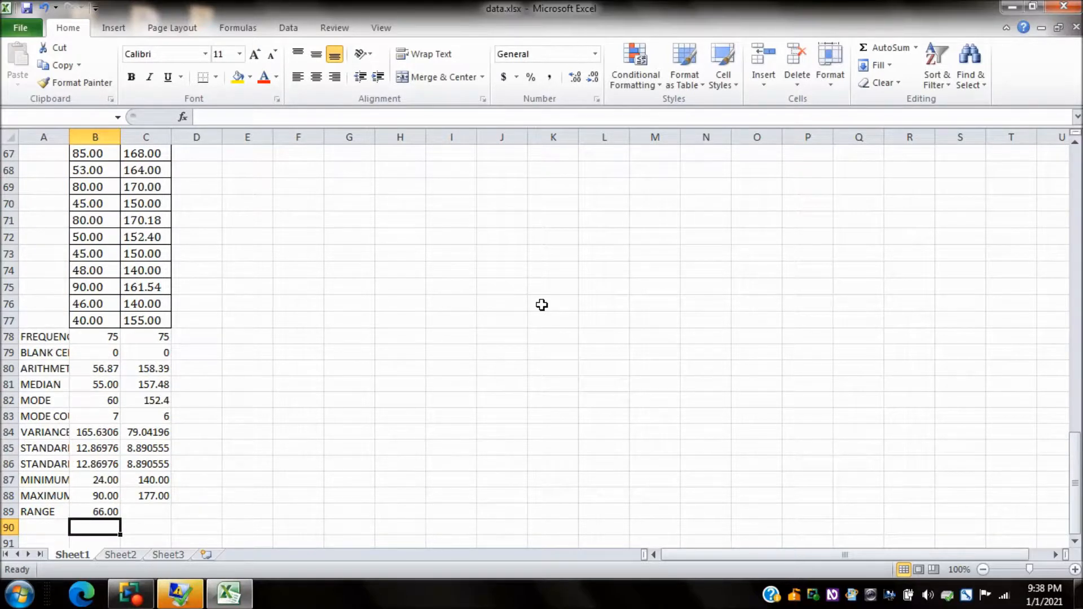
Step: Copy the range formula from B89 into C89 for the HEIGHT column
key(Up)
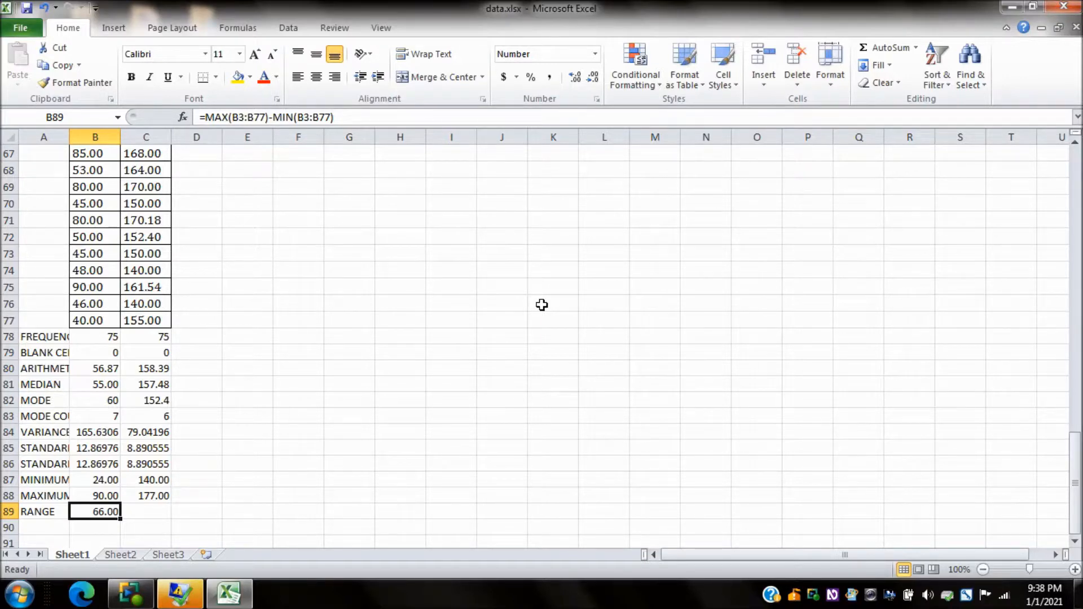
key(ctrl+c)
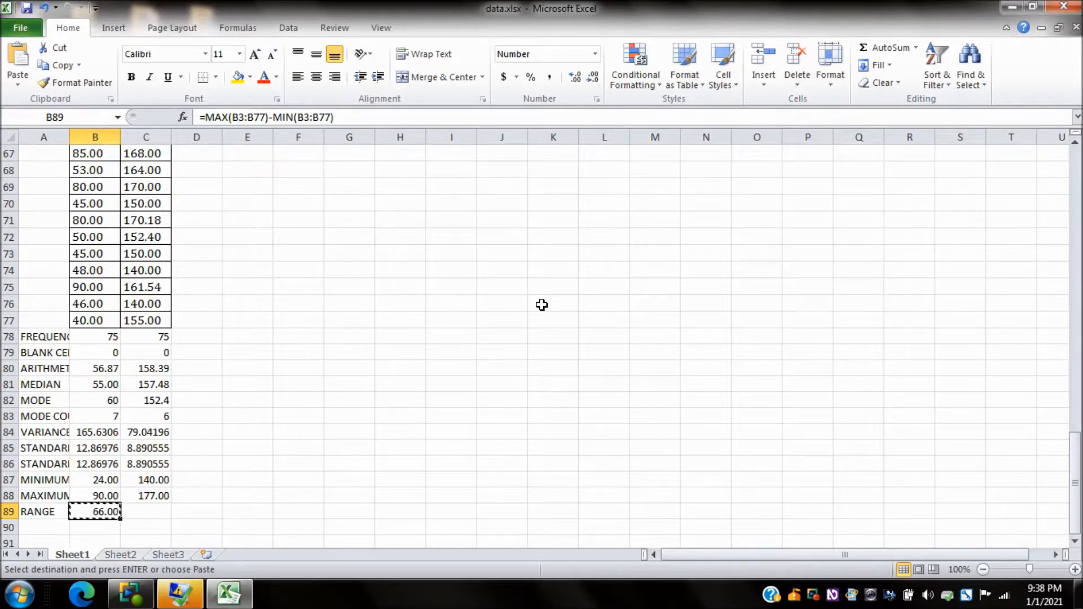
key(Right)
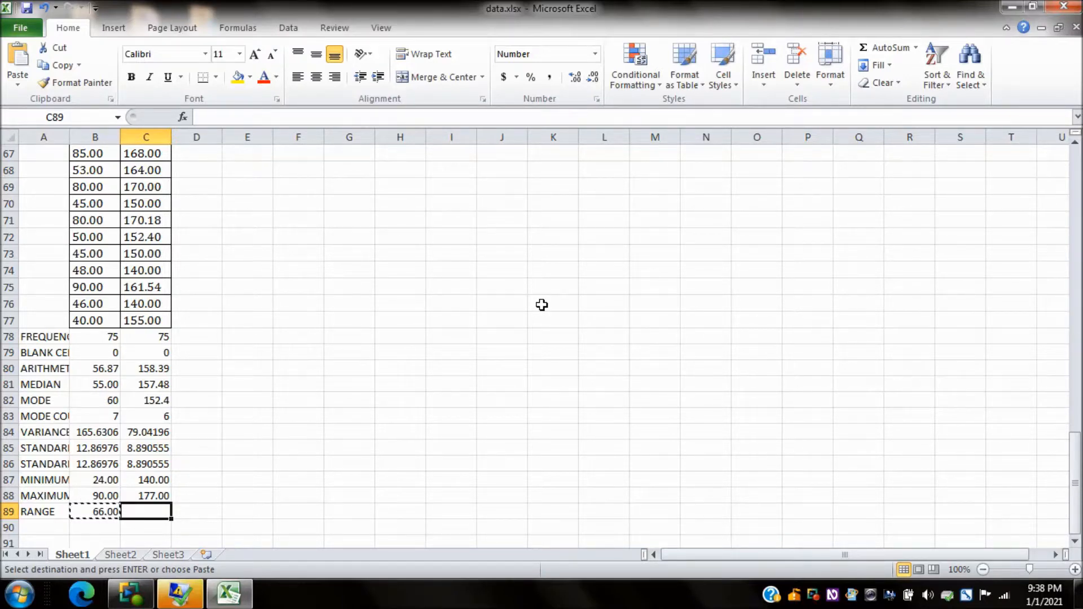
key(ctrl+v)
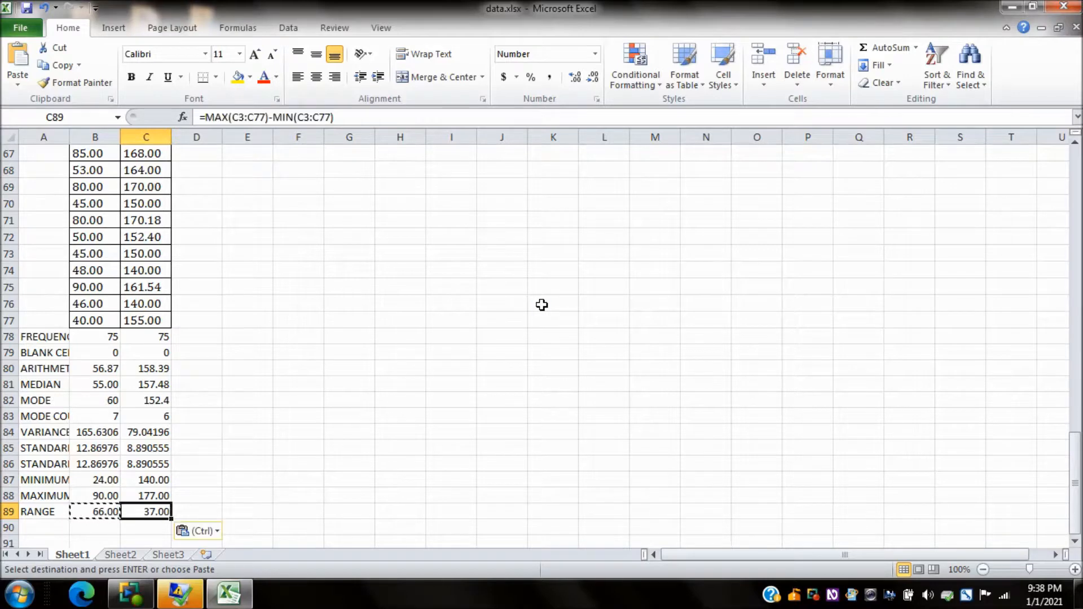